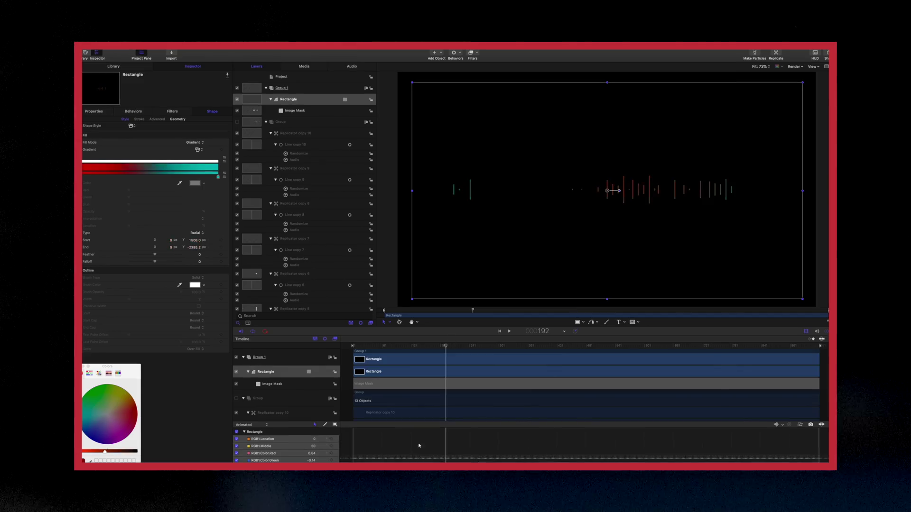
- Add an Audio behavior to the rectangle's first gradient colour and open its Apply Mode options
click(224, 183)
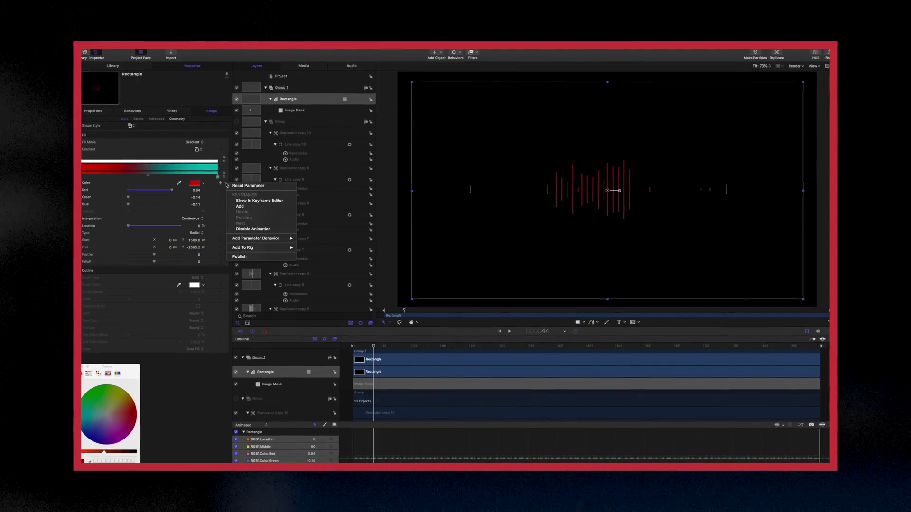
click(192, 249)
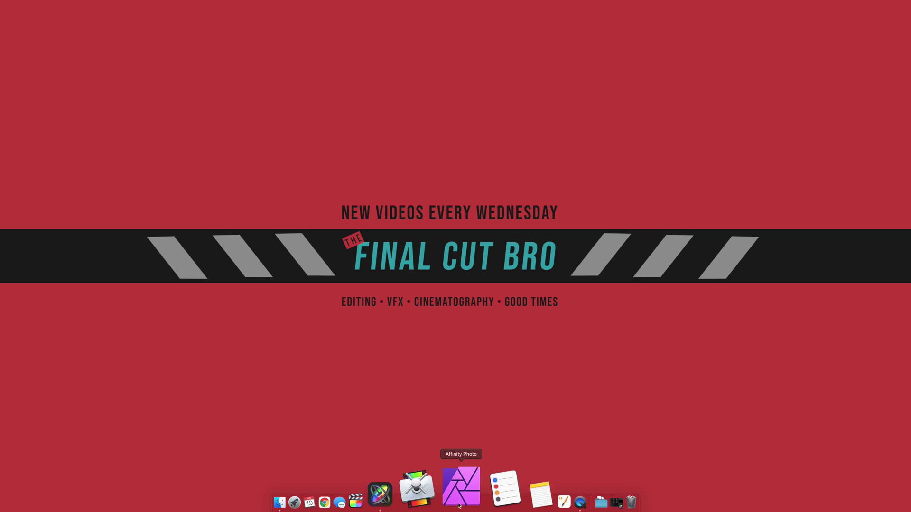
- Launch Motion and create a blank 4K Ultra HD, 59.94 fps, 30-second Motion Project
click(429, 493)
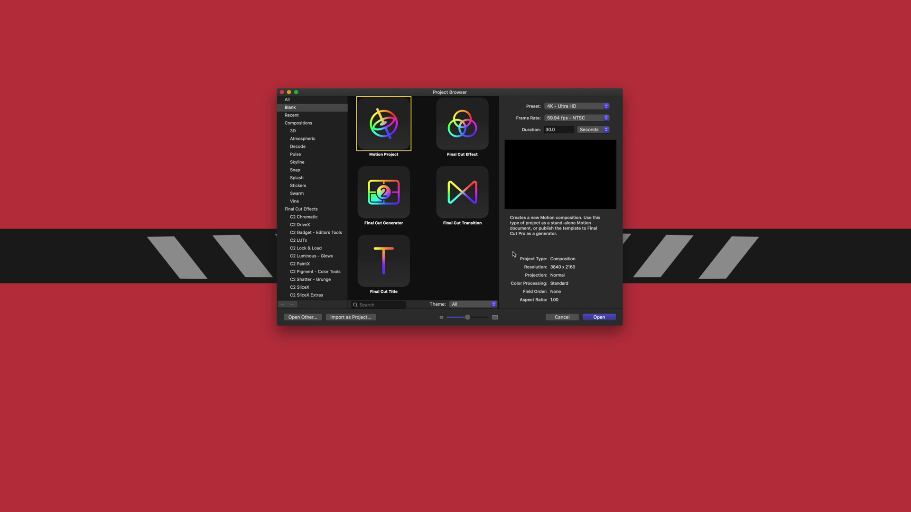
click(600, 318)
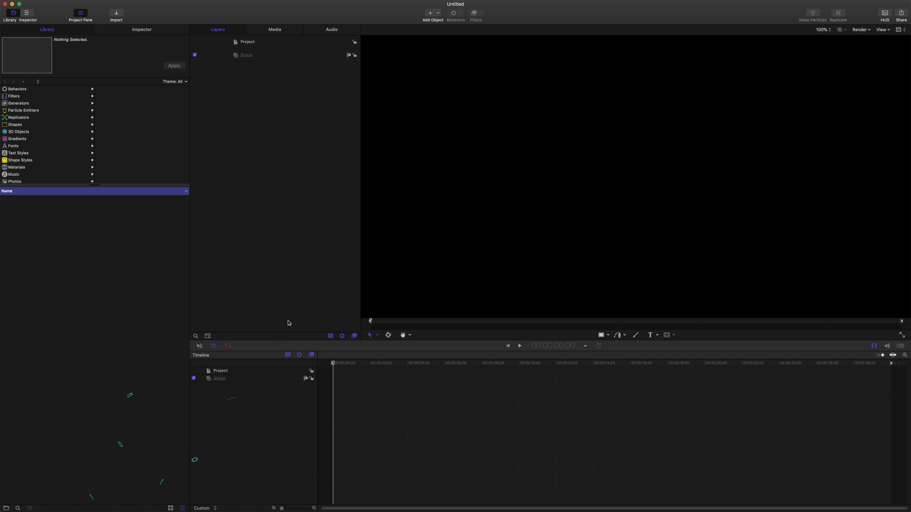
- Import Synergy_Falls_instrumental_02_42.wav from the Music folder and preview it on the timeline
key(super+i)
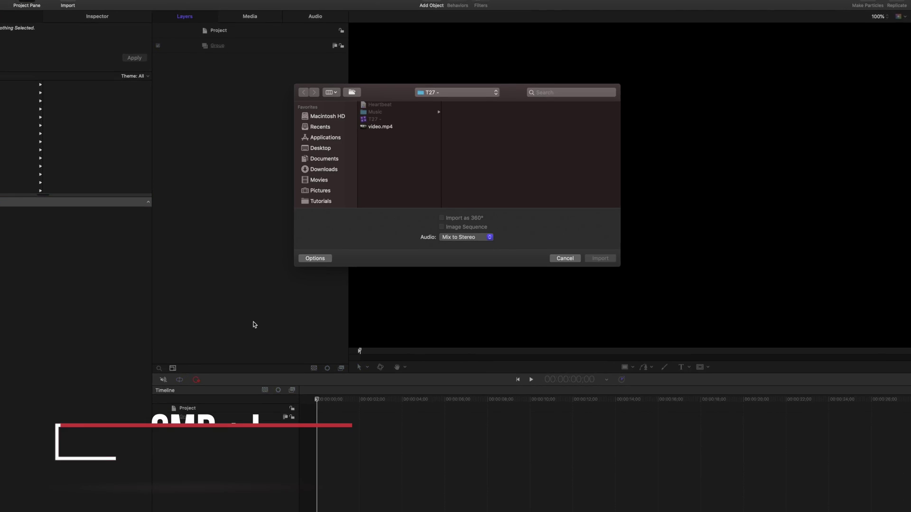
click(332, 107)
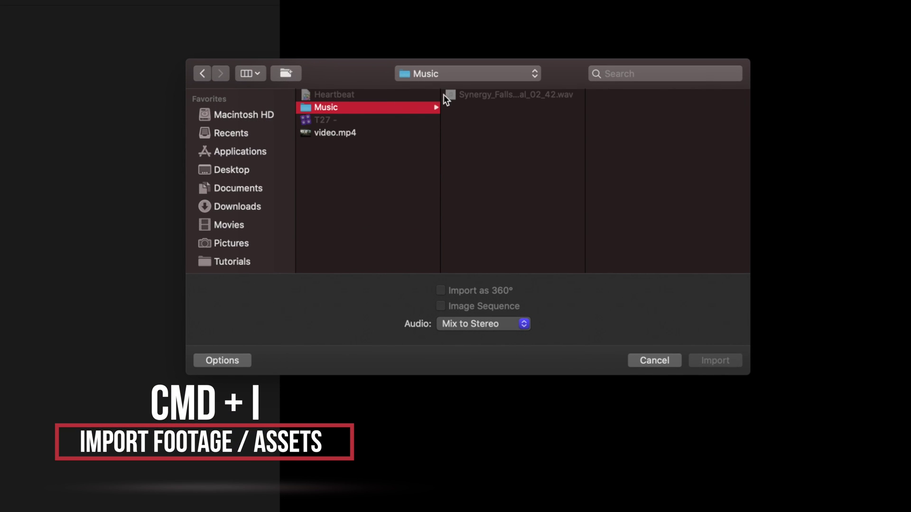
click(455, 95)
click(716, 361)
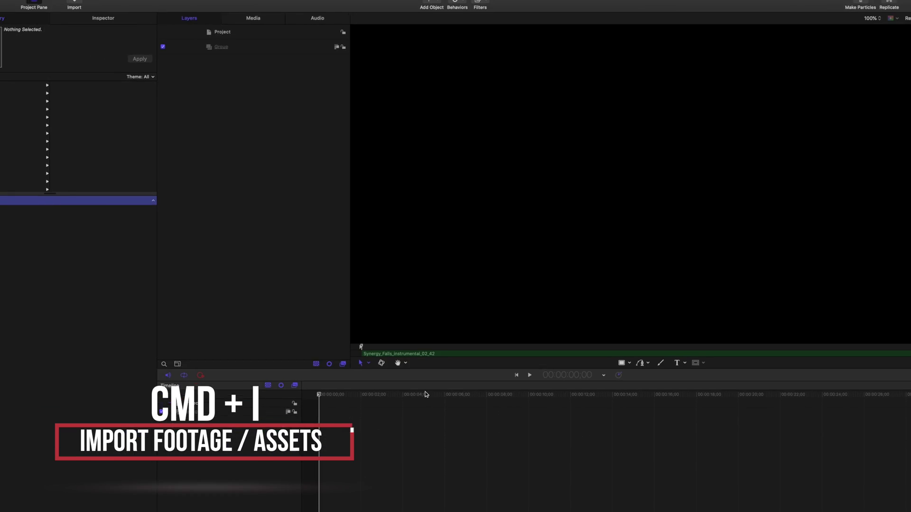
drag(356, 364, 322, 381)
key(space)
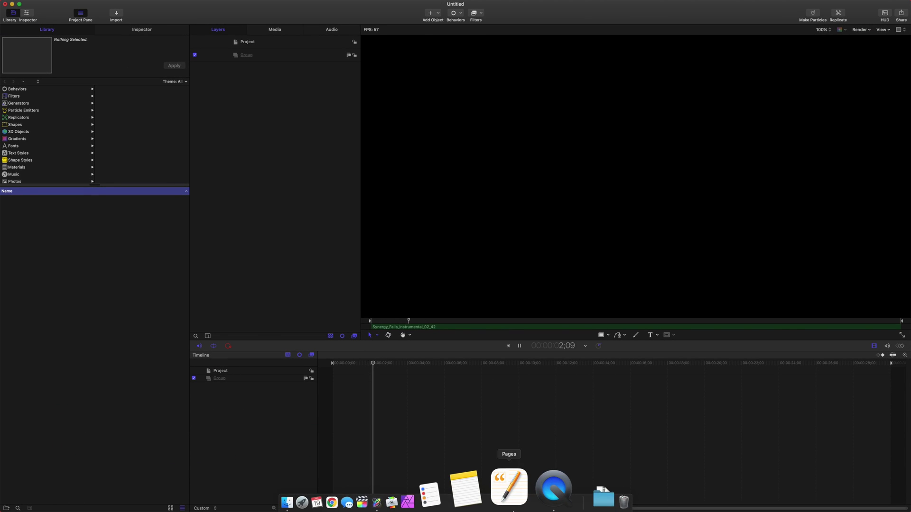
click(242, 366)
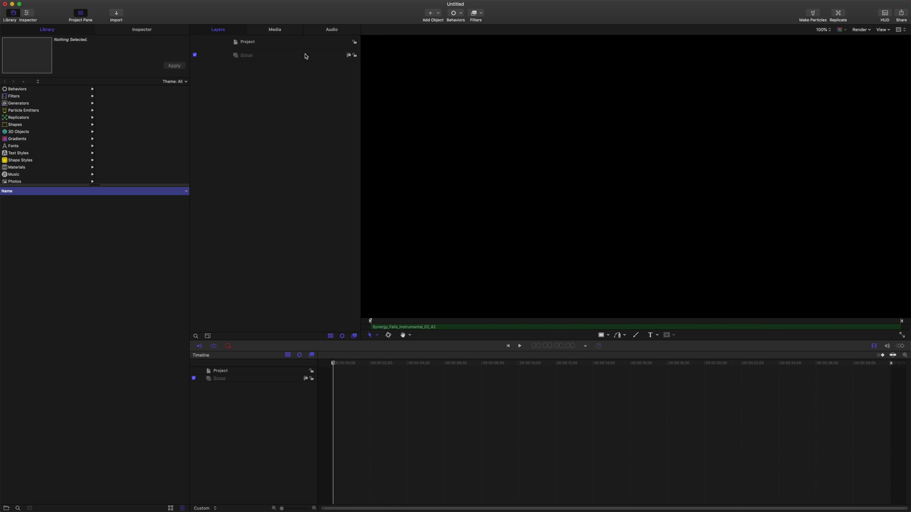
mouse_move(332, 364)
mouse_down()
mouse_move(372, 366)
mouse_move(332, 365)
mouse_up()
- Set the music track's level to 1.0 dB in the audio mixer and fit the canvas
click(324, 32)
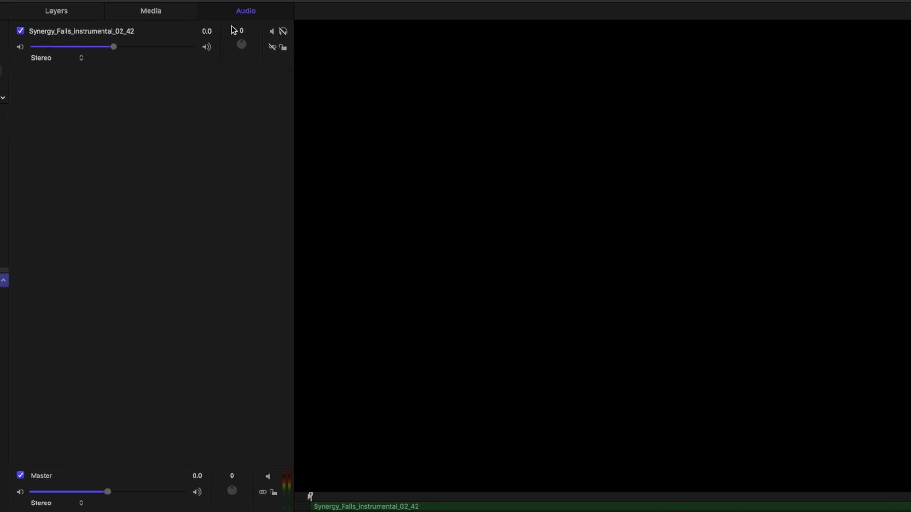
drag(174, 48, 172, 54)
drag(106, 50, 120, 49)
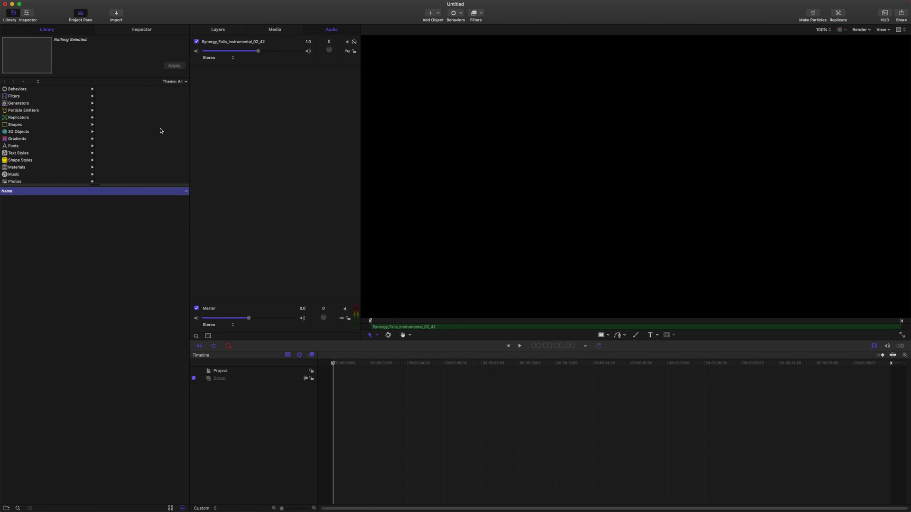
click(162, 32)
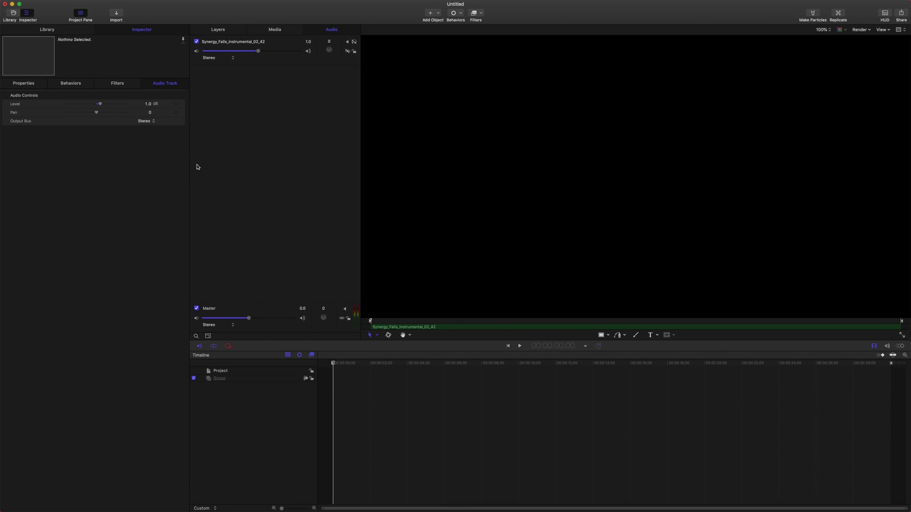
click(488, 212)
key(shift+z)
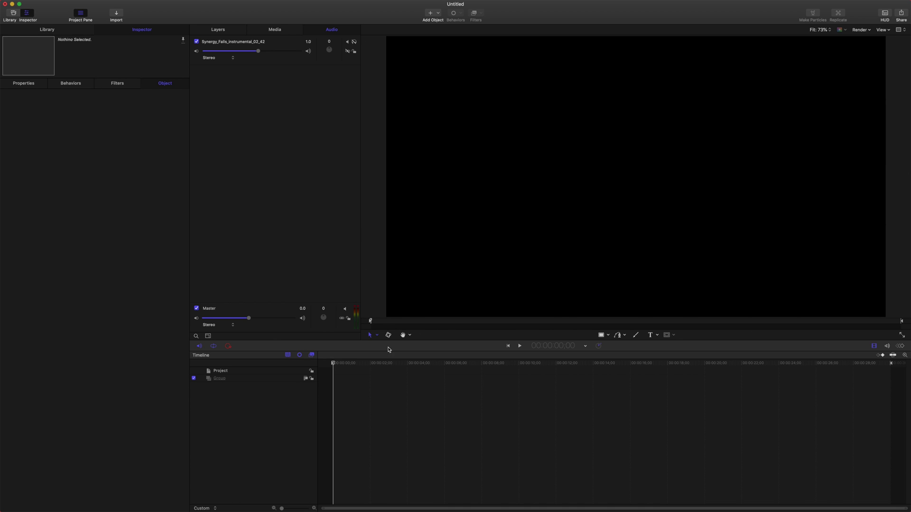
- Draw a small white circle above centre, select its Circle layer, and make it a particle emitter
drag(605, 335, 609, 356)
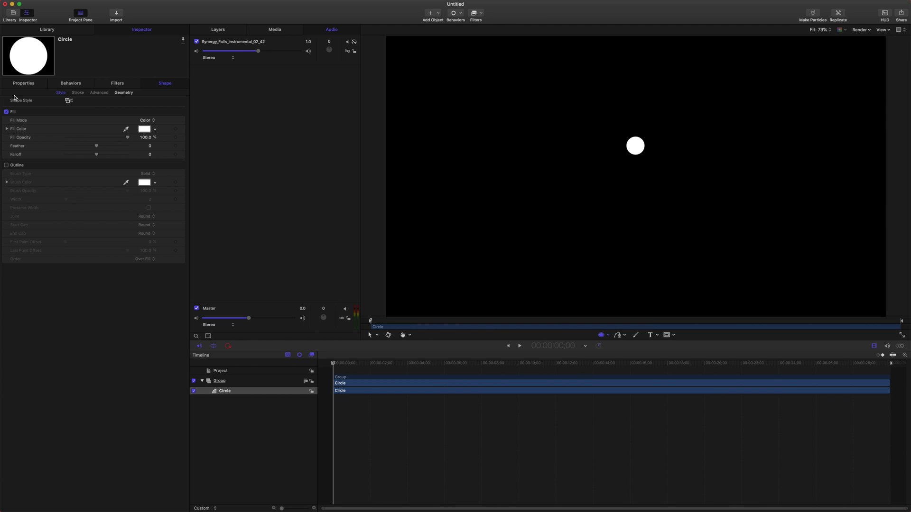
click(24, 84)
click(229, 33)
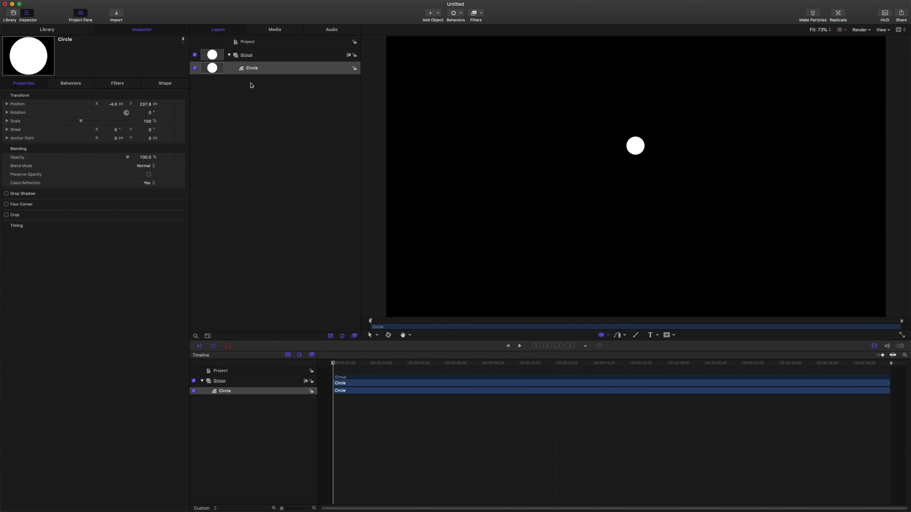
click(247, 71)
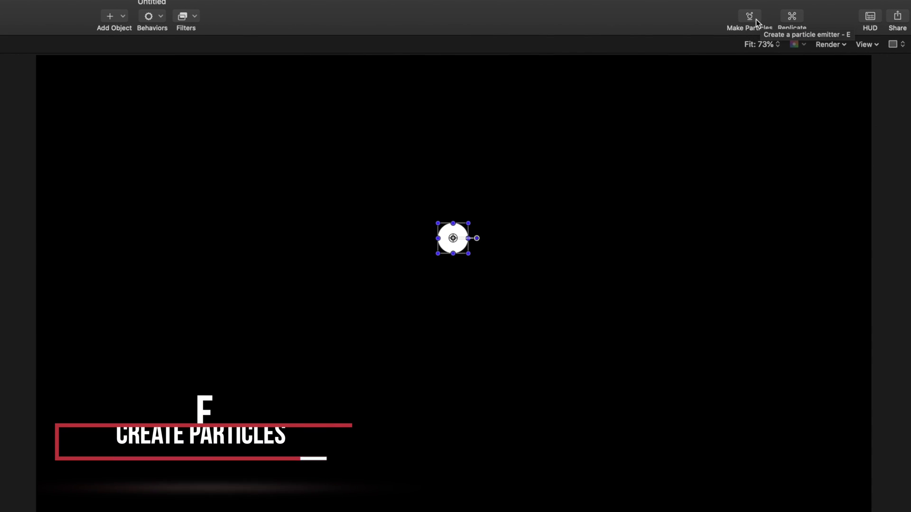
key(e)
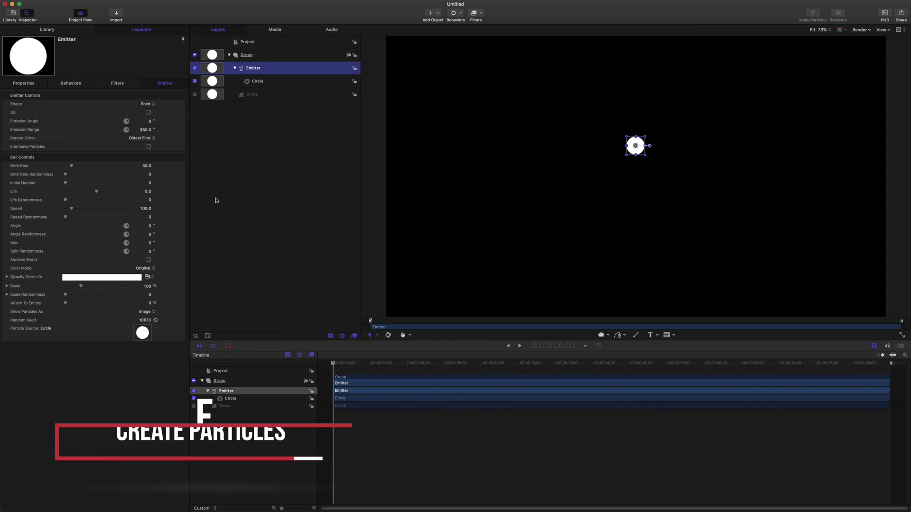
- Set the emitter's Emission Angle to 180° and Emission Range to 0° for a single leftward stream
drag(351, 364, 407, 360)
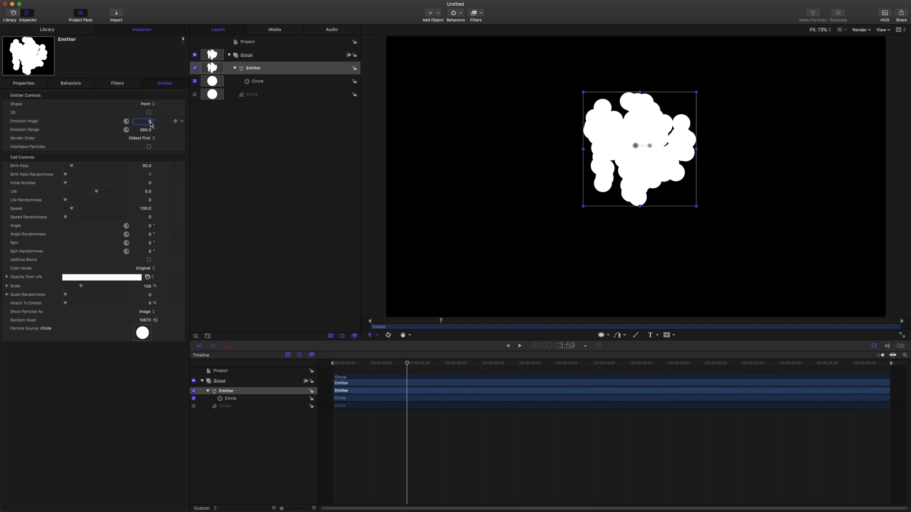
key(Return)
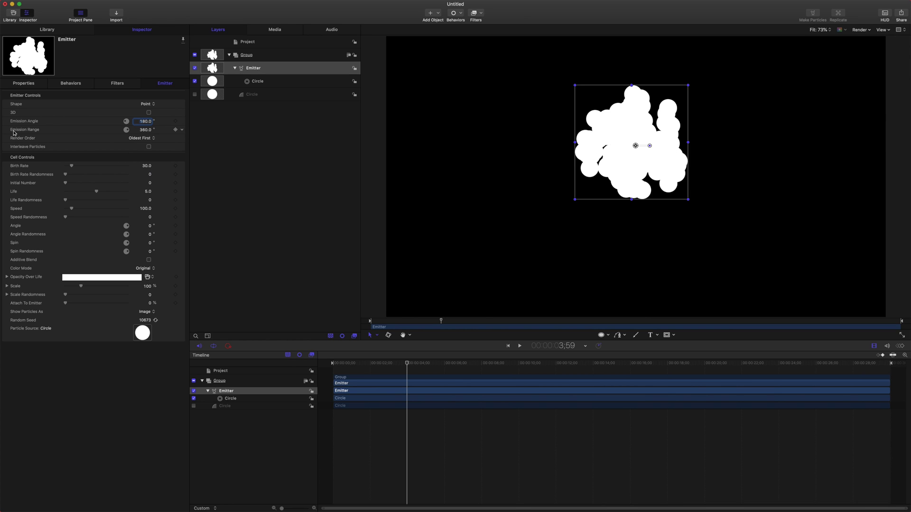
click(145, 132)
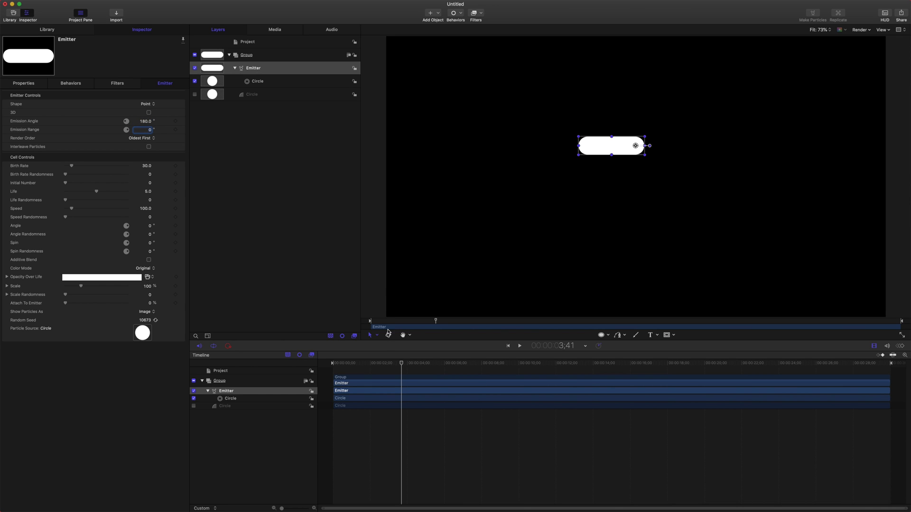
mouse_move(398, 364)
mouse_down()
mouse_move(364, 364)
mouse_move(493, 364)
mouse_up()
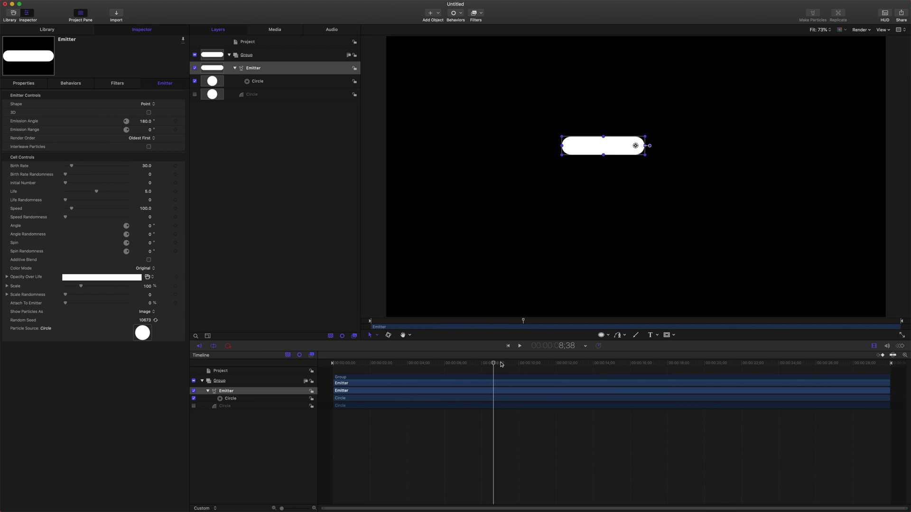
drag(501, 365, 451, 371)
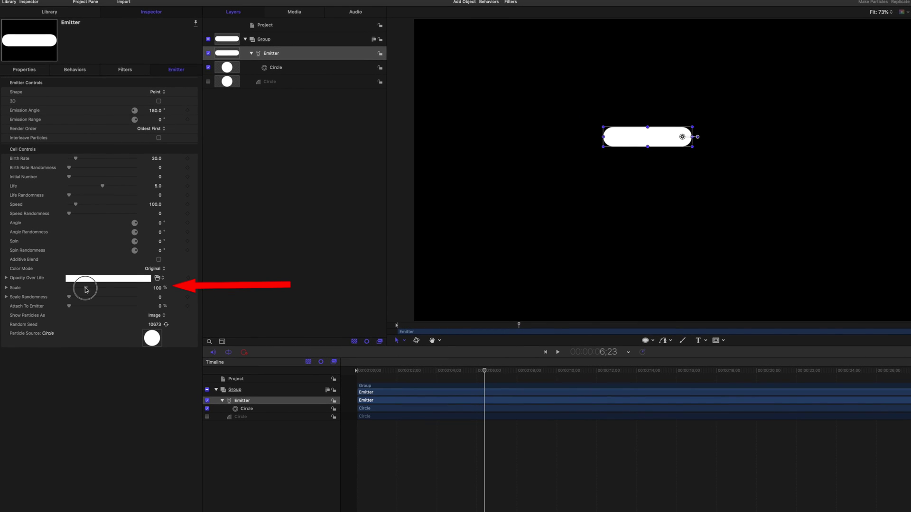
- Shrink the particles to 8% scale and raise their speed to 389
mouse_move(86, 290)
mouse_down()
mouse_move(63, 288)
mouse_move(70, 288)
mouse_up()
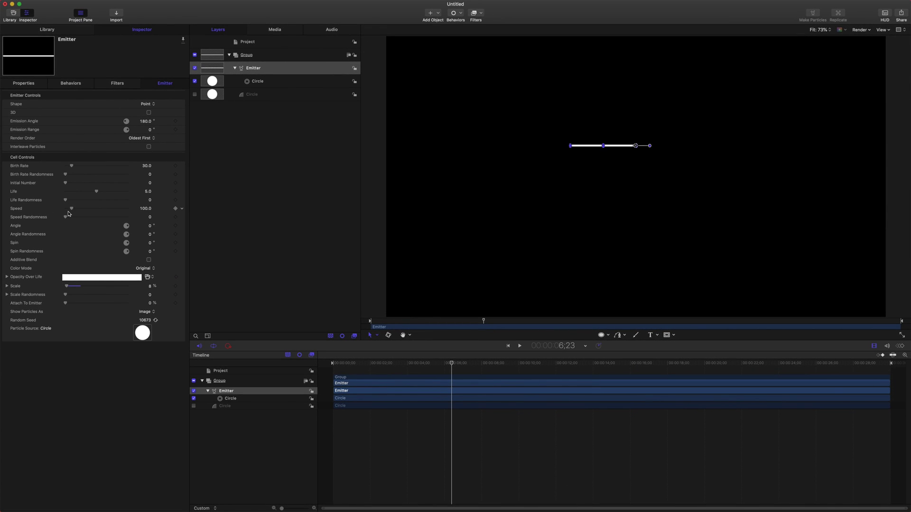
drag(72, 212, 90, 209)
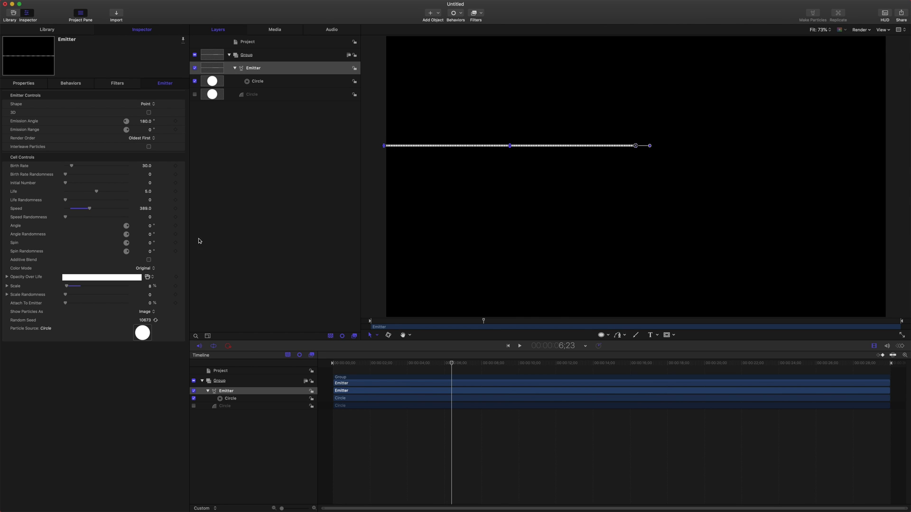
drag(472, 363, 446, 363)
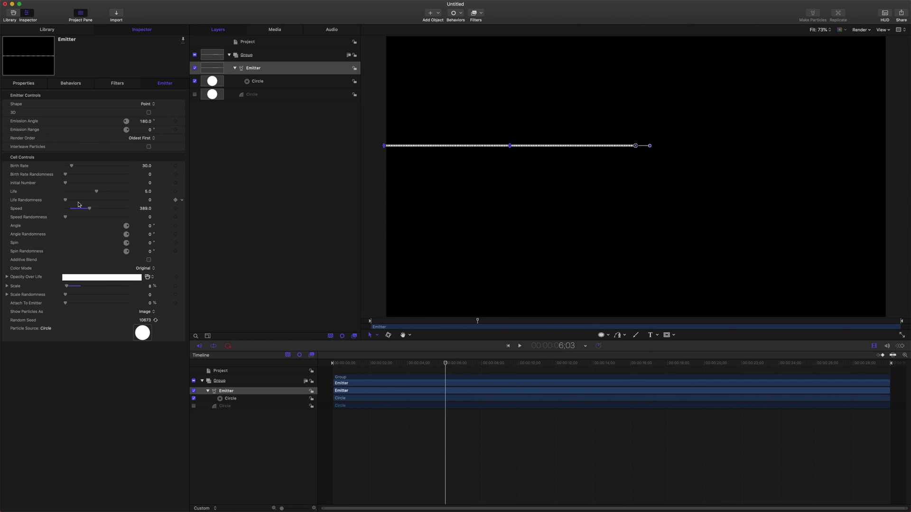
mouse_move(422, 362)
mouse_down()
mouse_move(407, 362)
mouse_move(482, 362)
mouse_move(440, 362)
mouse_up()
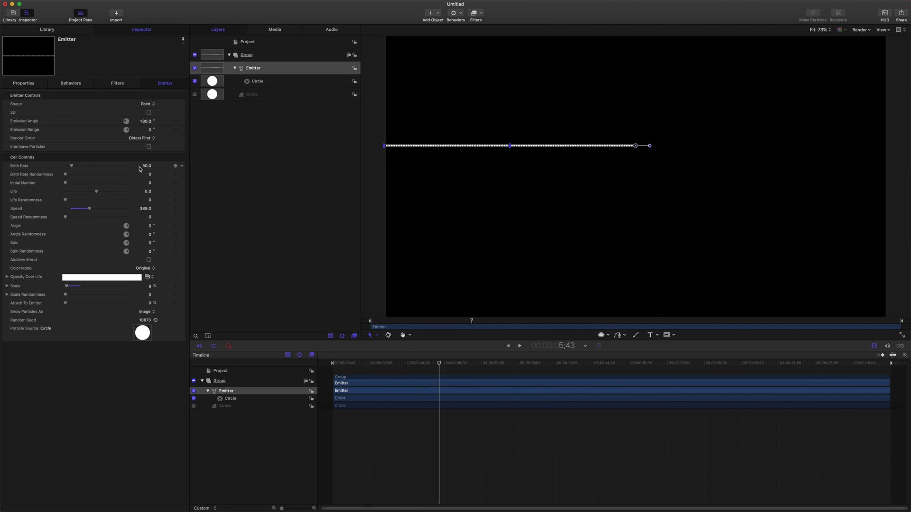
- Set the emitter's Birth Rate to 300 so particles merge into a solid line
drag(74, 168, 79, 166)
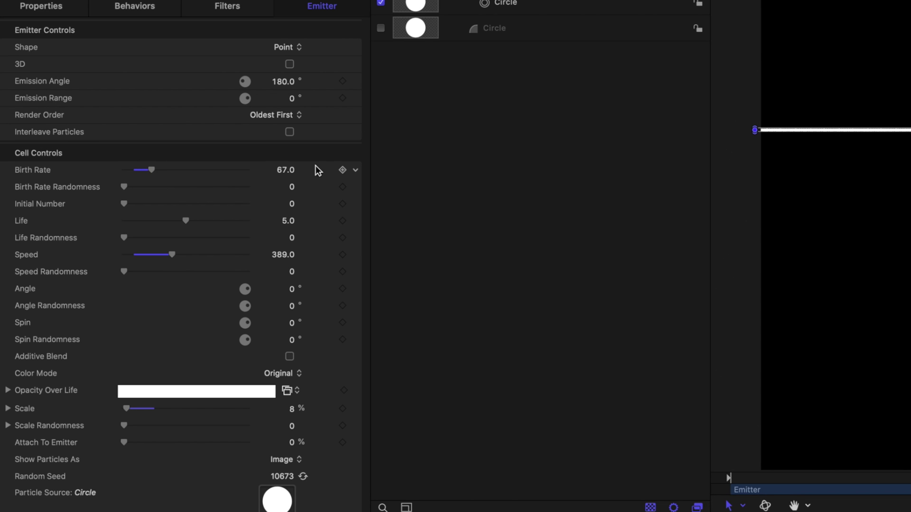
click(291, 172)
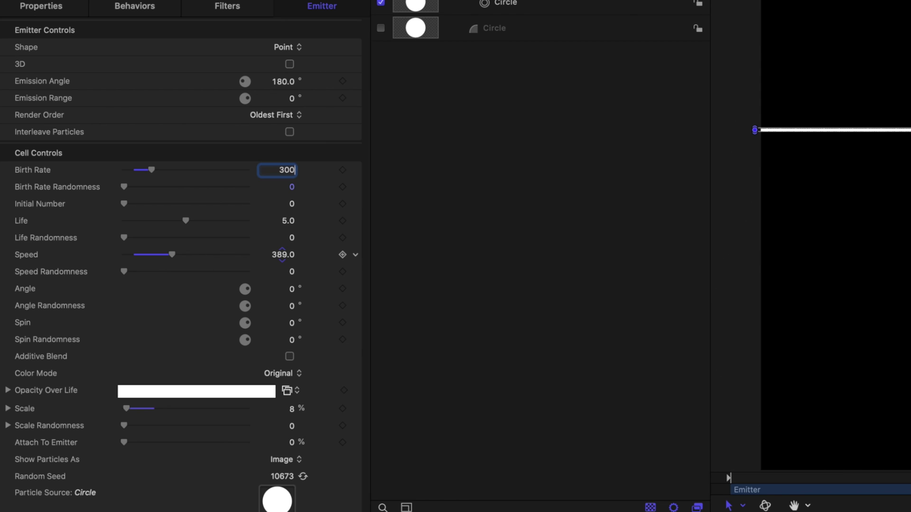
key(Return)
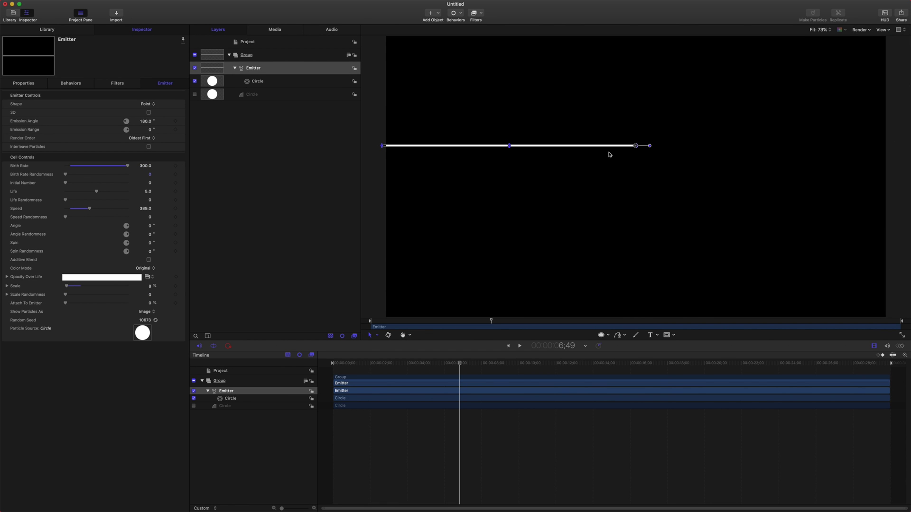
drag(452, 370, 431, 368)
- Zoom the canvas to 50% and move the emitter line lower in the frame
click(591, 240)
key(super+minus)
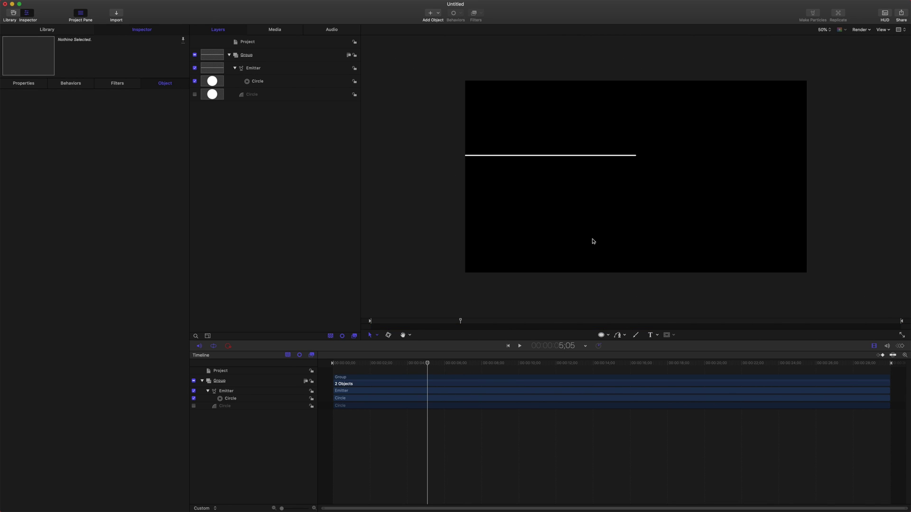
click(299, 67)
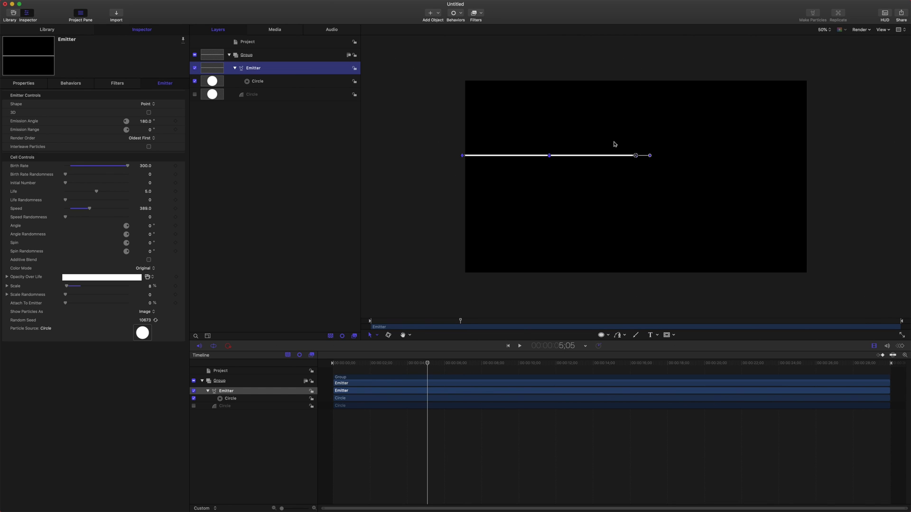
drag(631, 156, 711, 205)
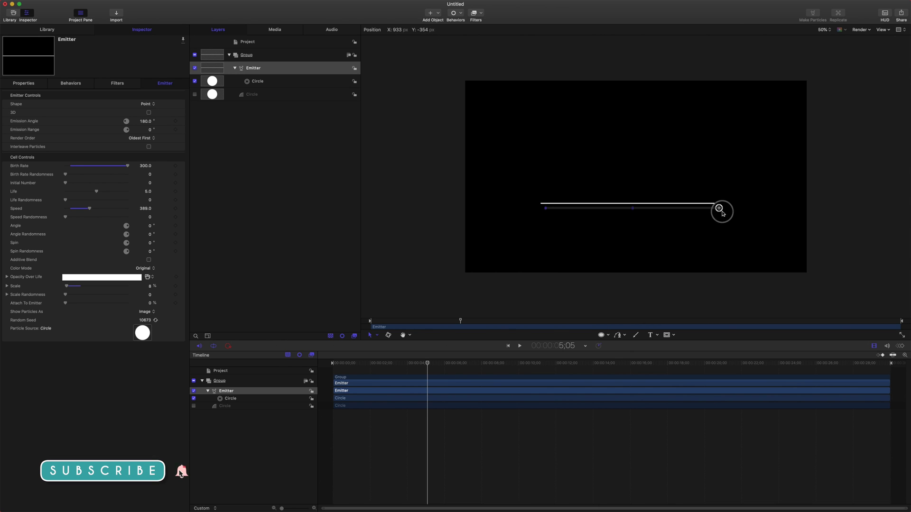
drag(721, 211, 642, 199)
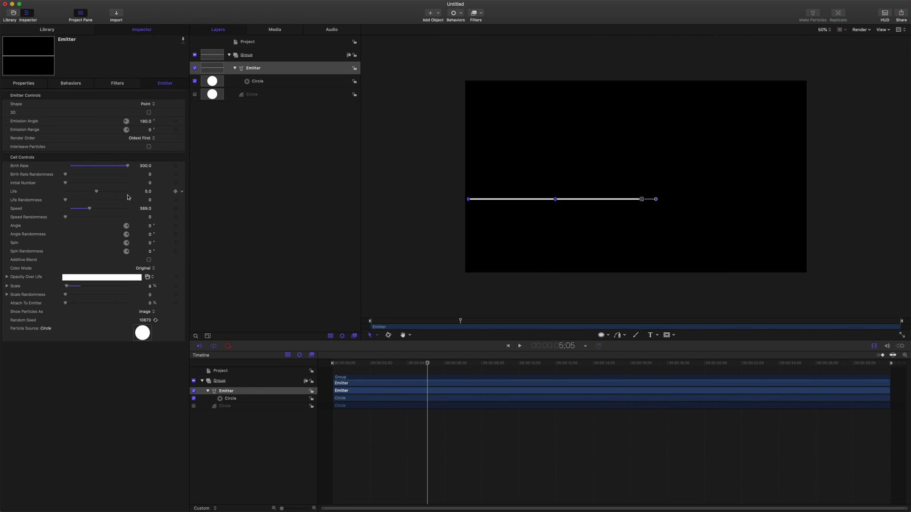
- Increase particle Life to lengthen the line and check it at 33% zoom
drag(149, 194, 154, 192)
drag(378, 359, 463, 358)
click(514, 307)
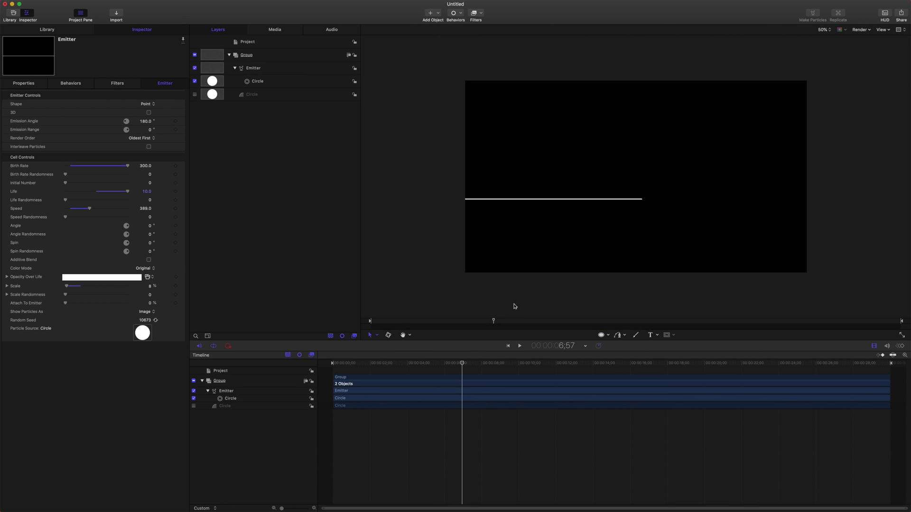
key(super+minus)
click(265, 81)
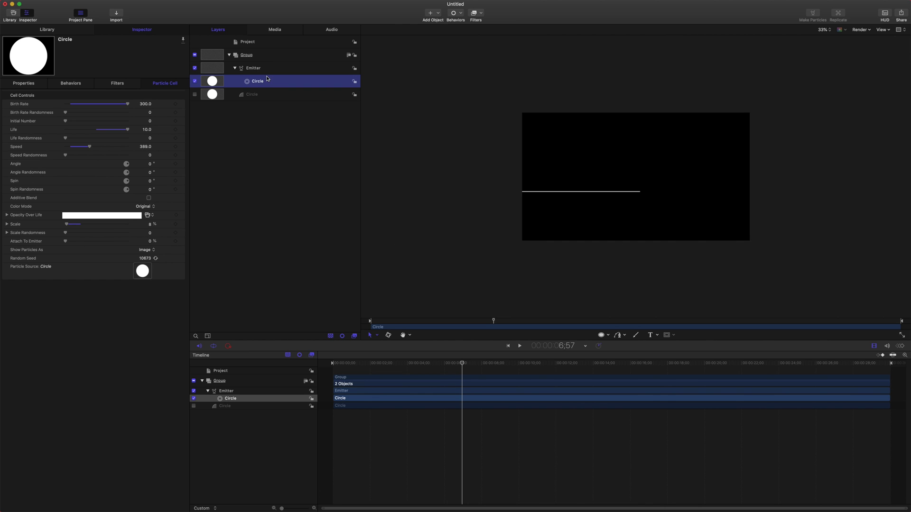
click(272, 71)
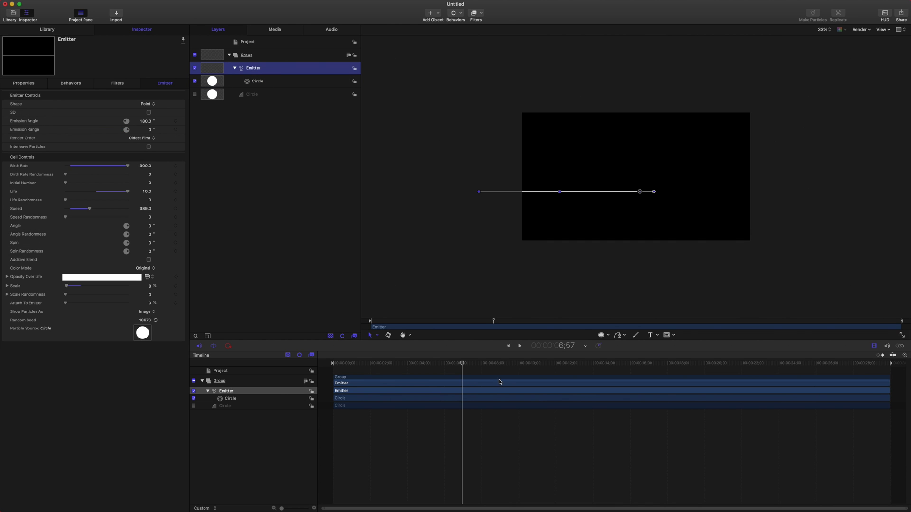
drag(490, 362, 567, 364)
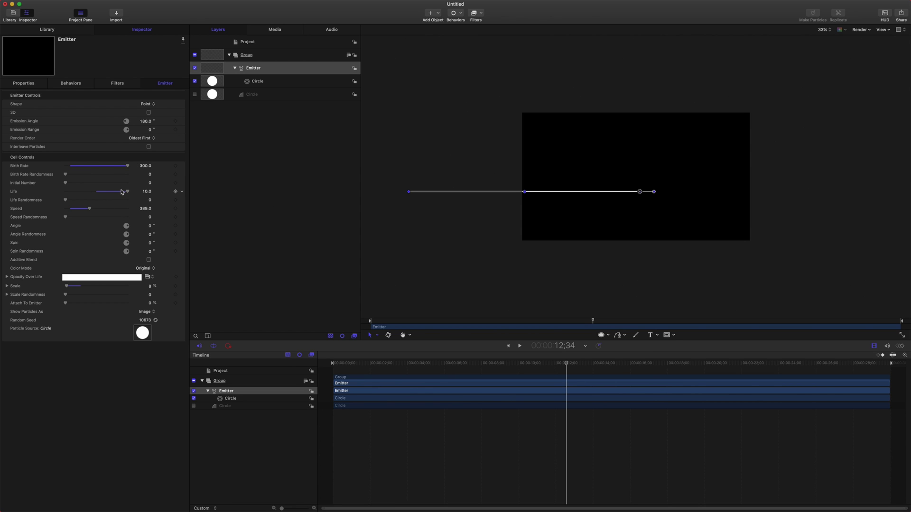
- Reduce particle Life to 5.22 and play back the line to check it
drag(131, 192, 98, 192)
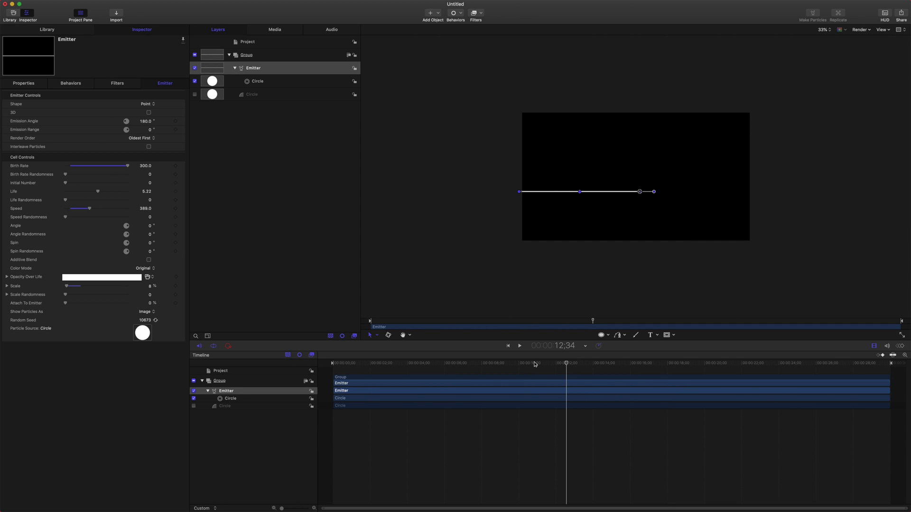
drag(479, 363, 448, 363)
key(space)
key(space)
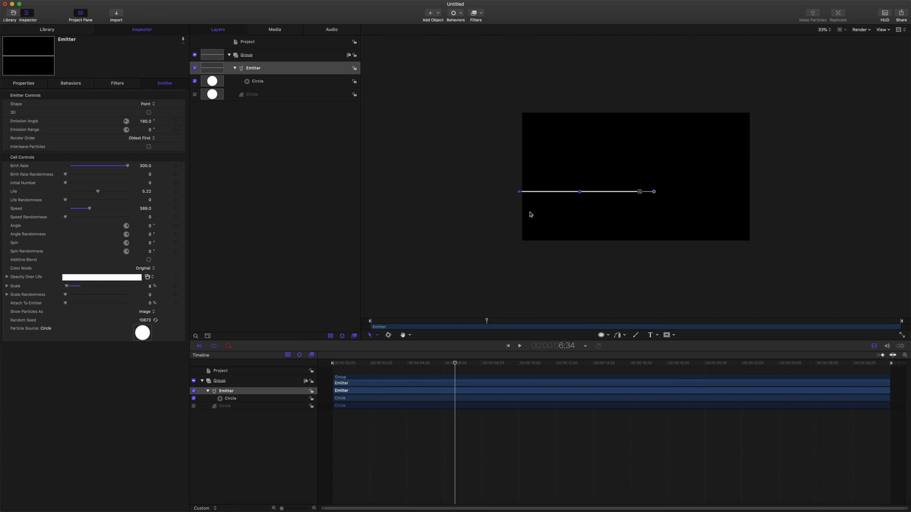
drag(455, 364, 562, 363)
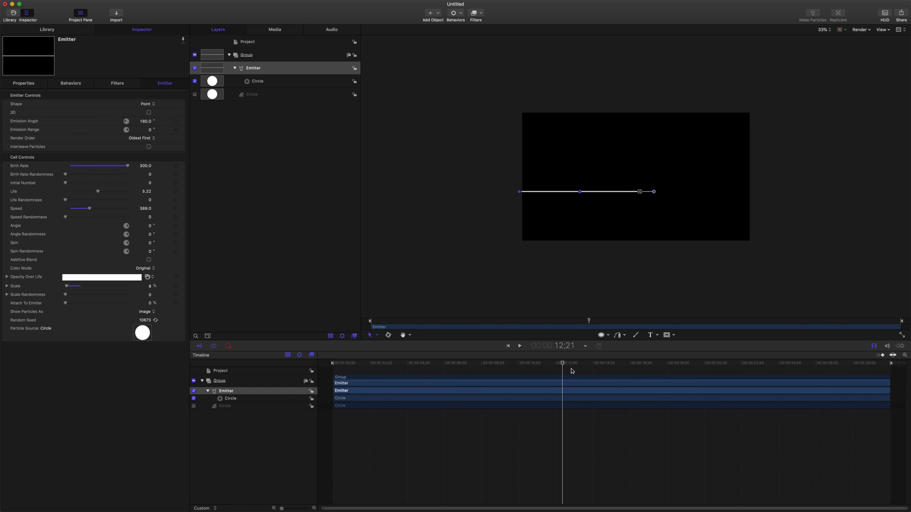
drag(574, 366, 536, 364)
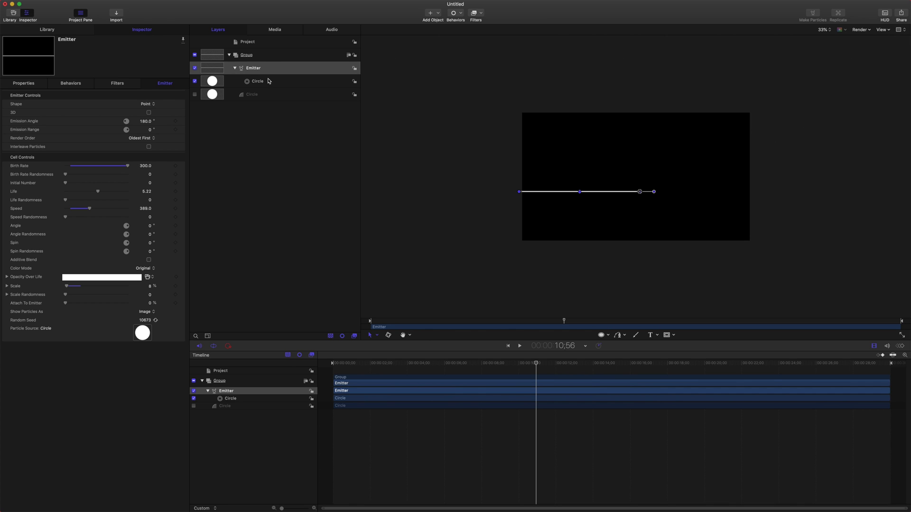
click(30, 83)
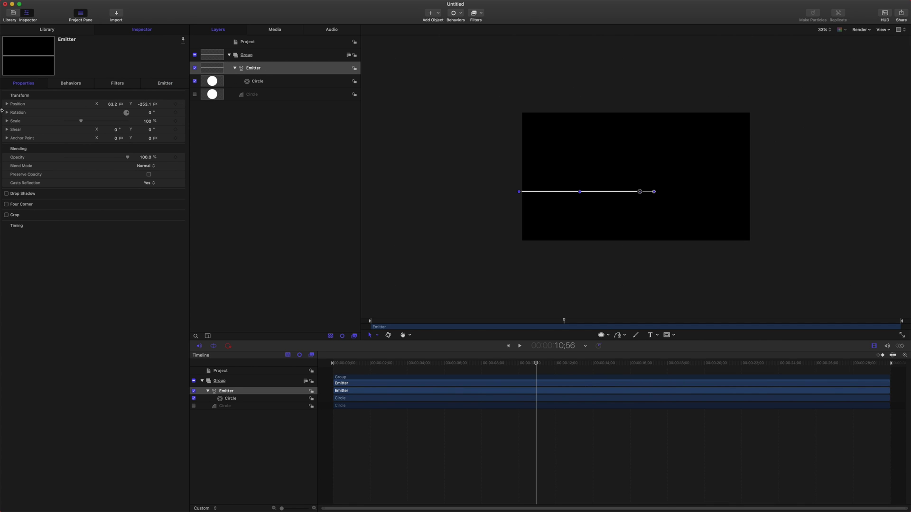
- Expand the emitter's Position and try a Y value of -219.13, then undo it
click(7, 104)
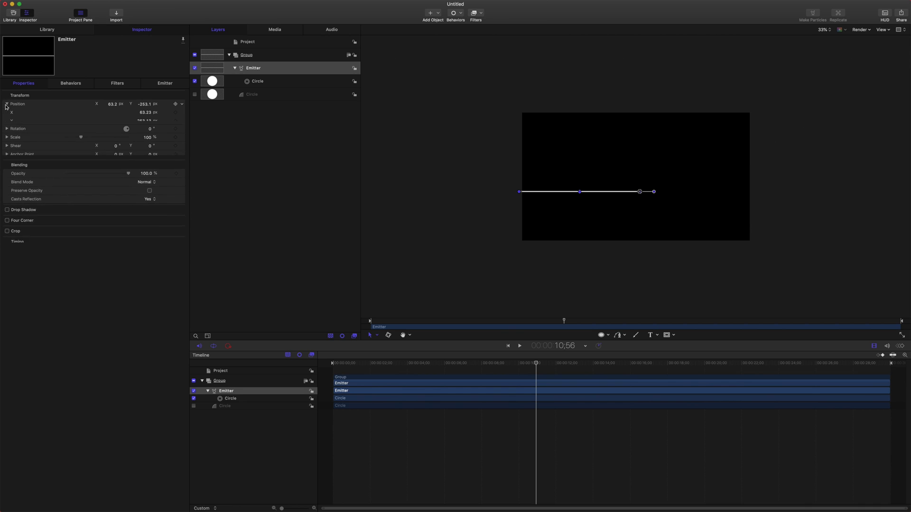
click(144, 121)
text(-219.13)
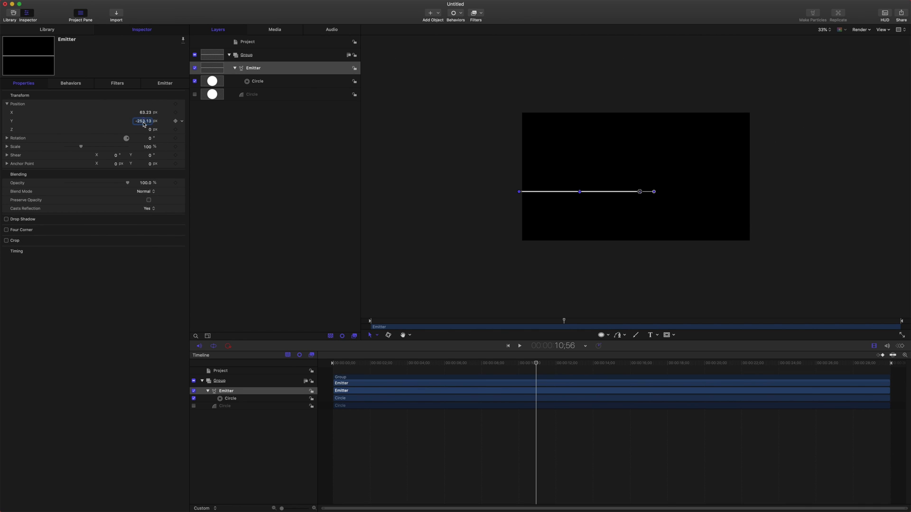
key(Return)
key(super+z)
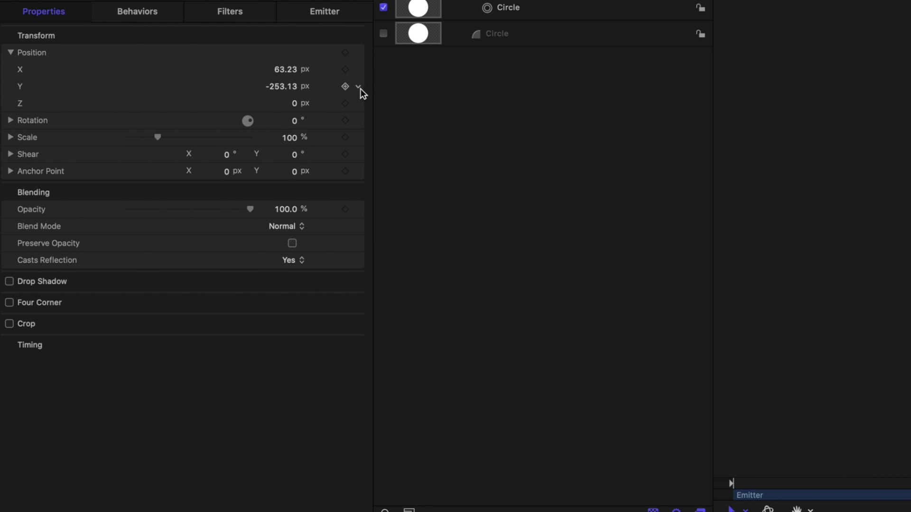
- Add an Audio parameter behavior to the emitter's Position Y
click(359, 86)
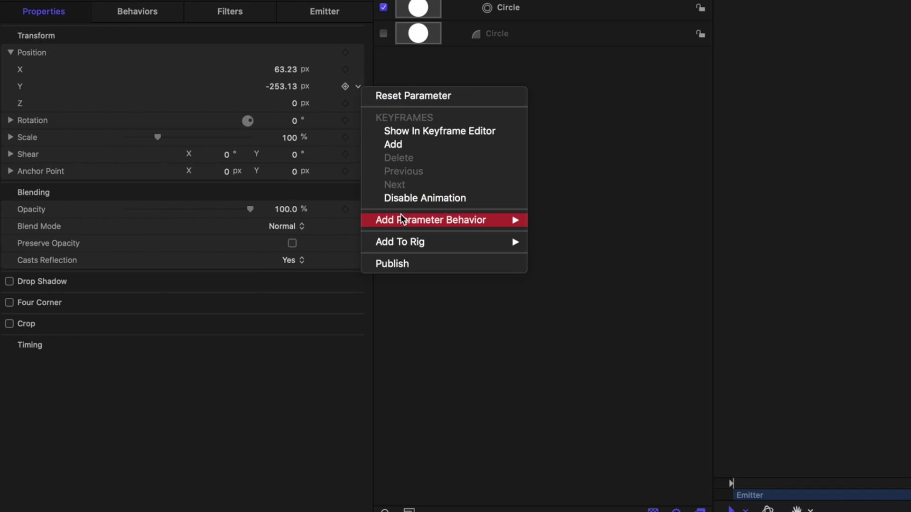
mouse_move(403, 221)
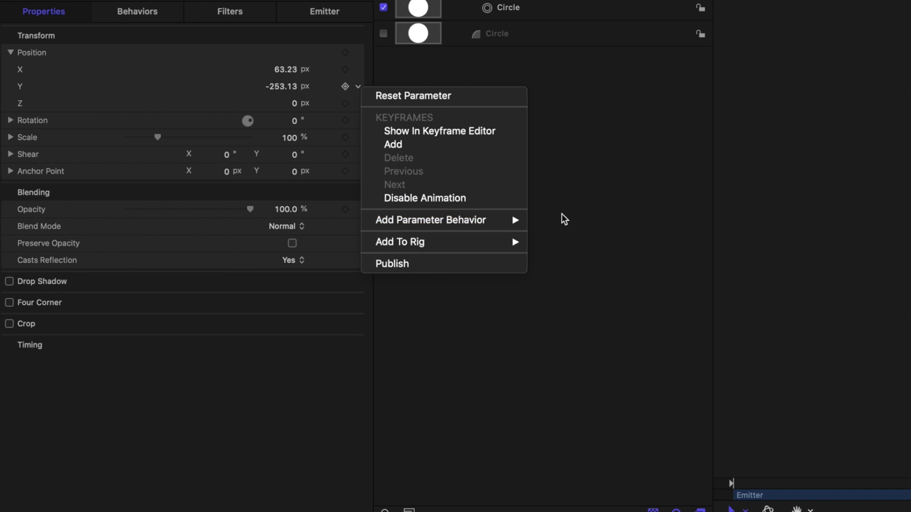
click(561, 218)
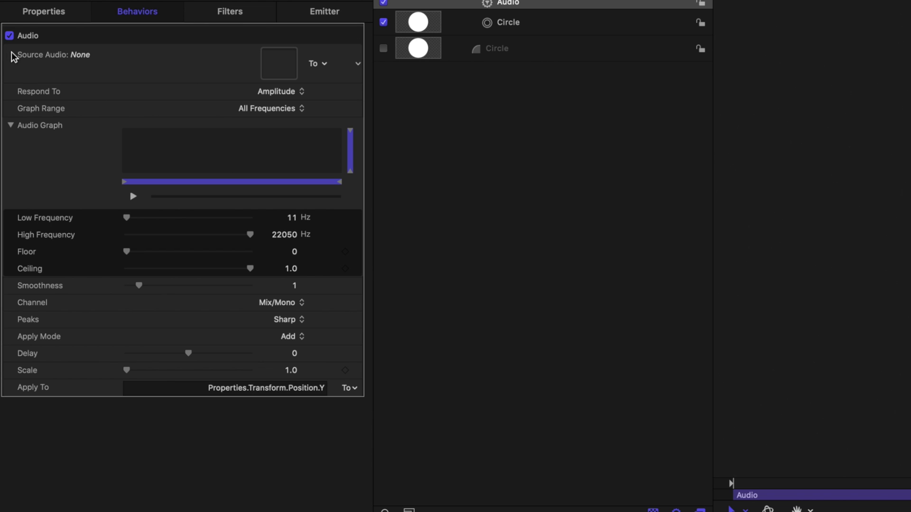
- Set the Audio behavior's Source Audio to Synergy_Falls_instrumental_02_42
click(317, 63)
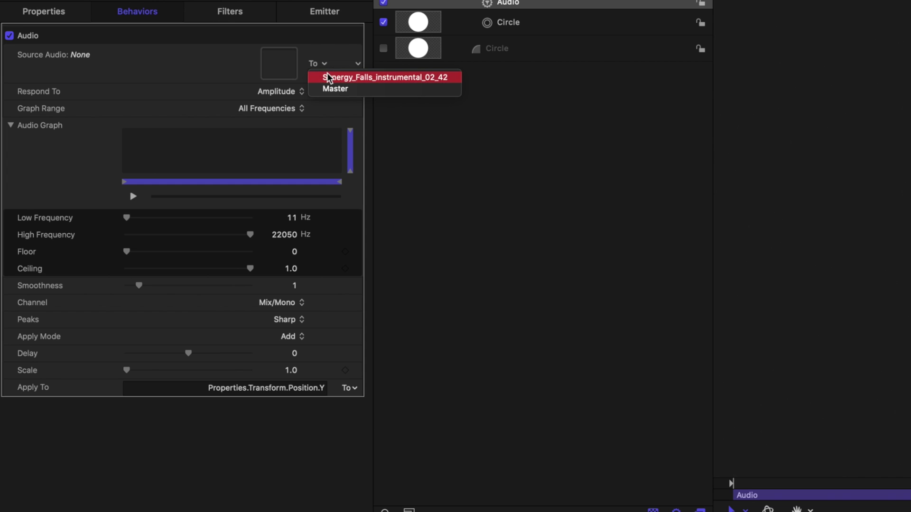
click(327, 76)
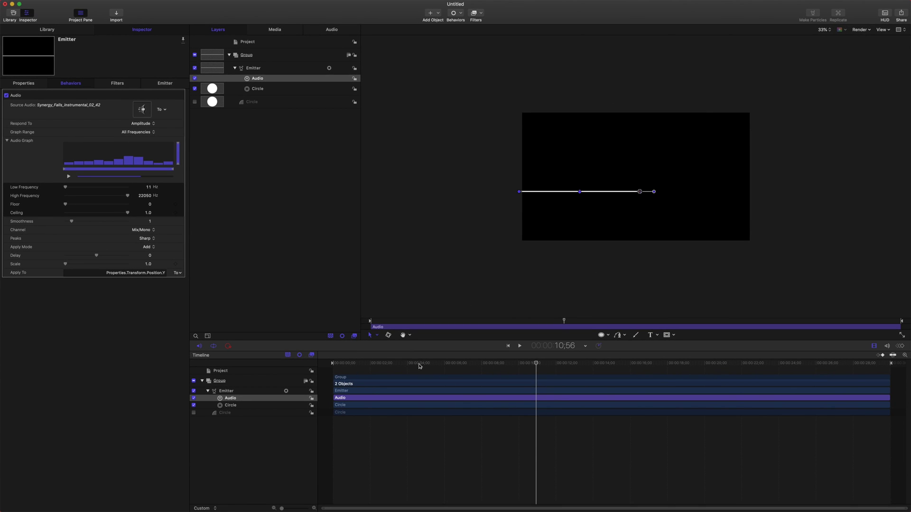
- Raise the Audio behavior's Scale from 1.0 to 328.0 and play back the resulting waveform
mouse_move(419, 366)
mouse_down()
mouse_move(371, 364)
mouse_move(406, 364)
mouse_up()
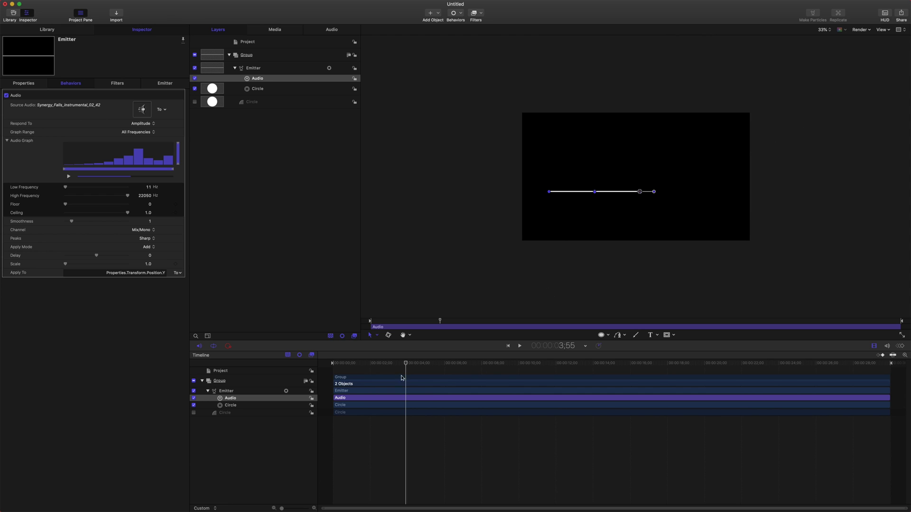
mouse_move(422, 364)
mouse_down()
mouse_move(544, 364)
mouse_move(415, 363)
mouse_up()
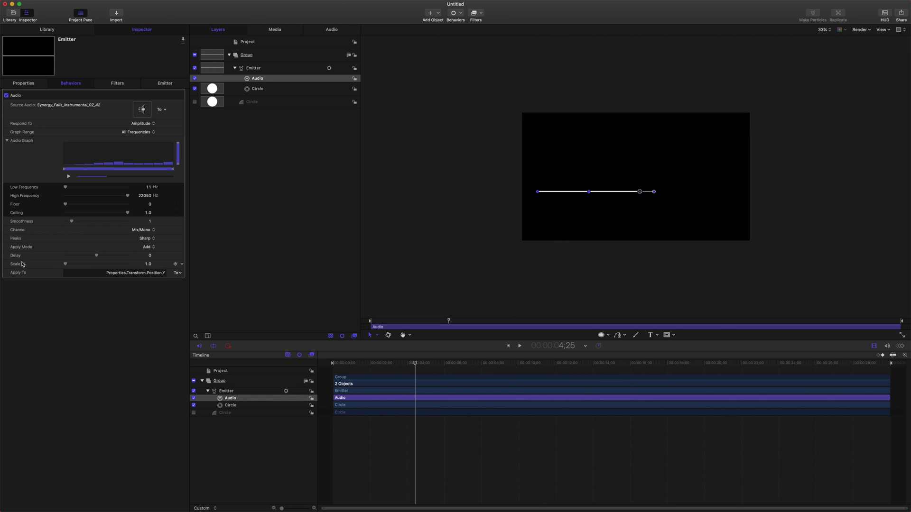
drag(148, 265, 185, 265)
mouse_move(407, 363)
mouse_down()
mouse_move(377, 363)
mouse_move(393, 363)
mouse_up()
key(space)
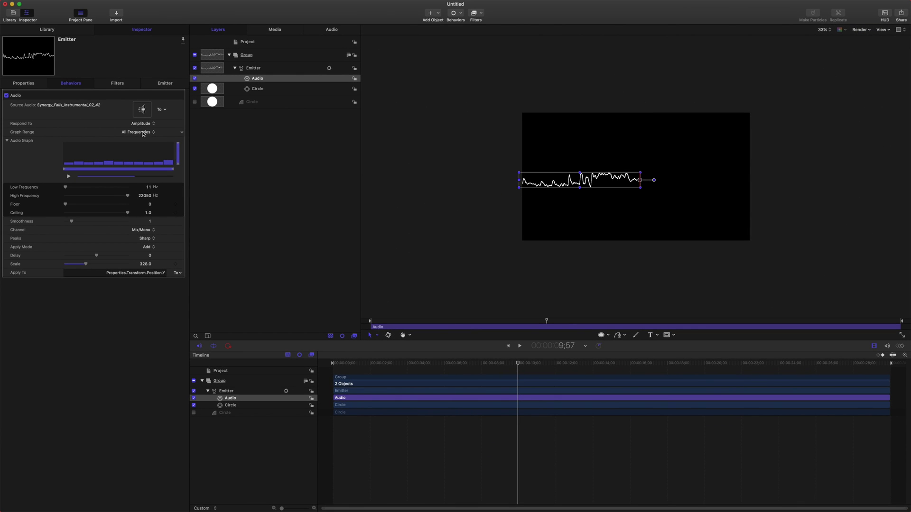
- Limit the Audio behavior's Graph Range to Bass and check the waveform at 3;54
click(140, 134)
click(143, 141)
drag(474, 363, 418, 368)
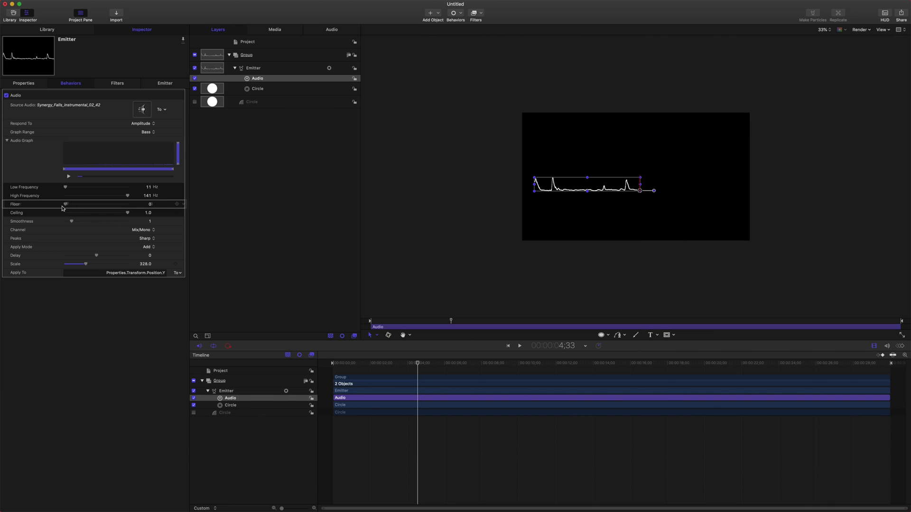
- Raise Floor to 0.24 and play from about 2 seconds to preview the isolated spikes
drag(66, 204, 80, 205)
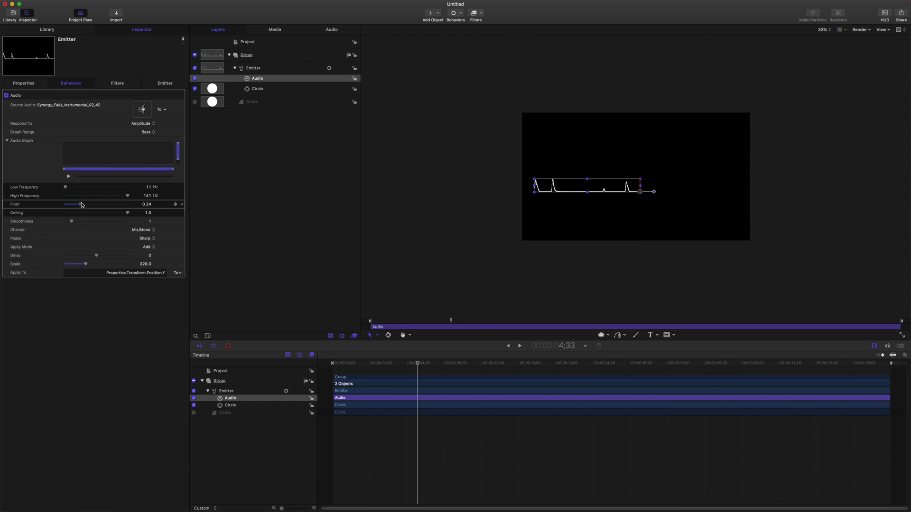
drag(417, 363, 377, 363)
key(space)
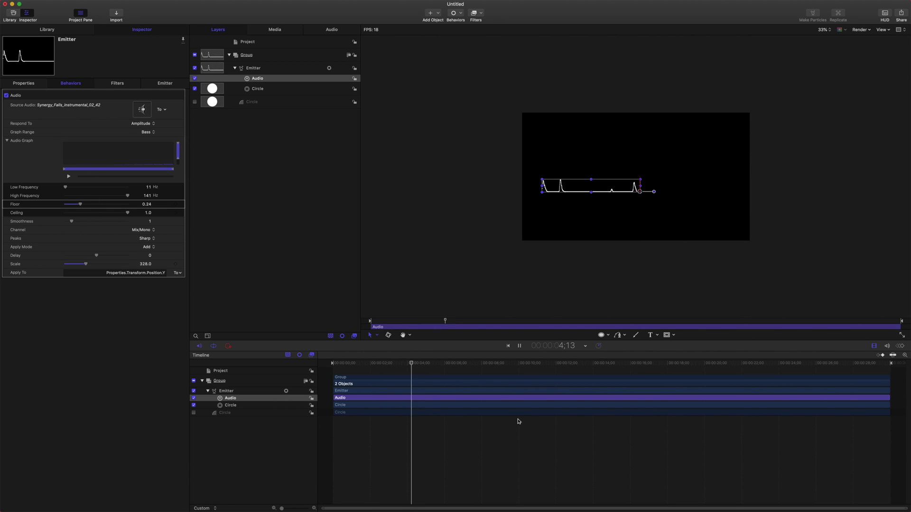
key(space)
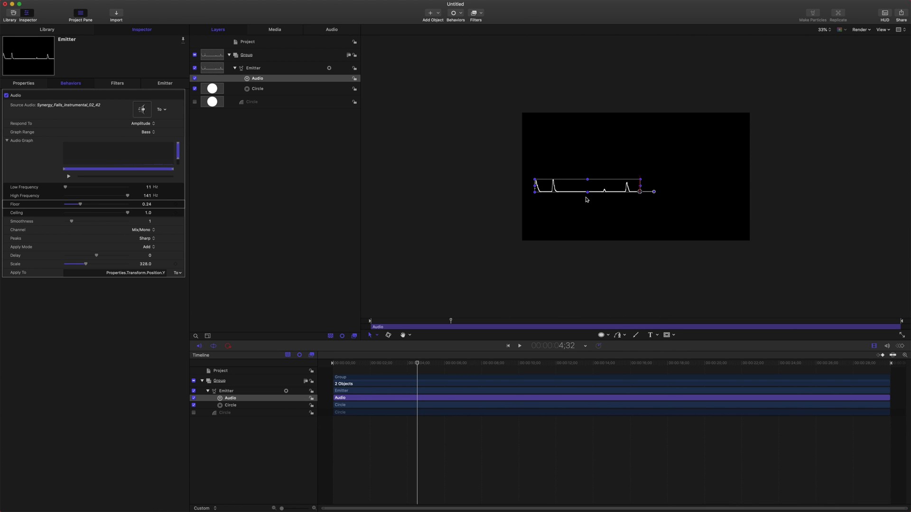
click(253, 68)
- Raise the emitter's particle Speed to 646, preview from 2;45, and zoom the canvas to 66%
click(164, 83)
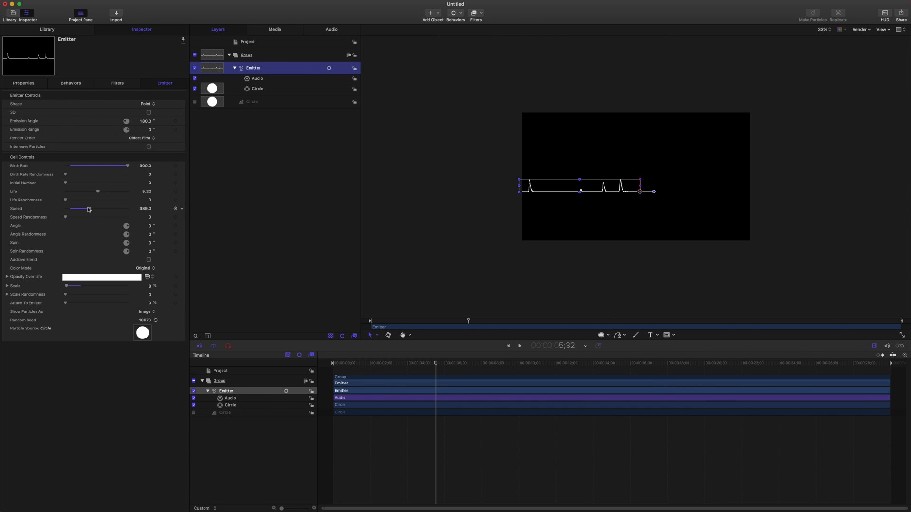
drag(89, 209, 145, 208)
drag(467, 366, 551, 366)
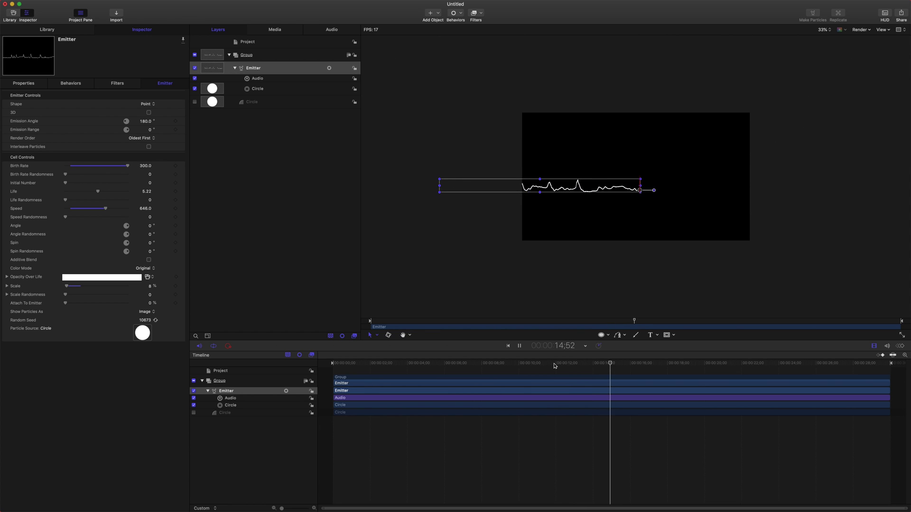
drag(531, 366, 384, 374)
key(space)
click(545, 205)
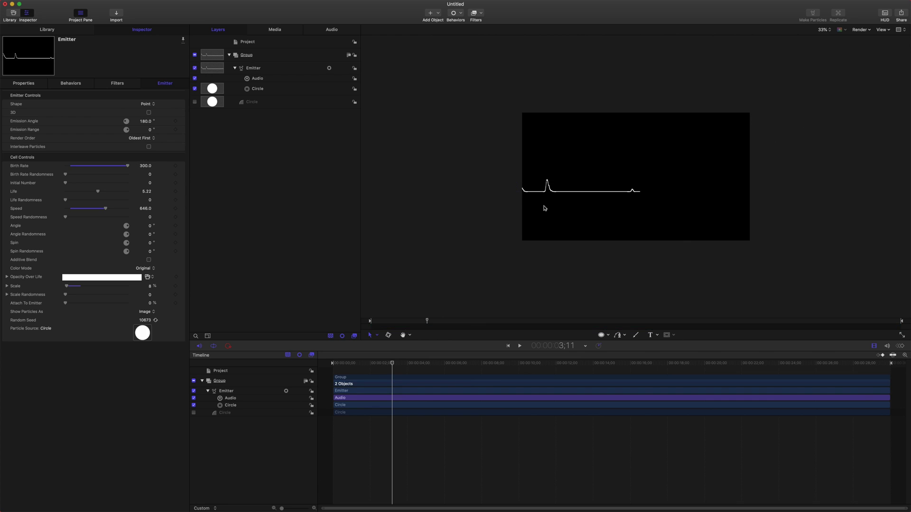
key(super+equal)
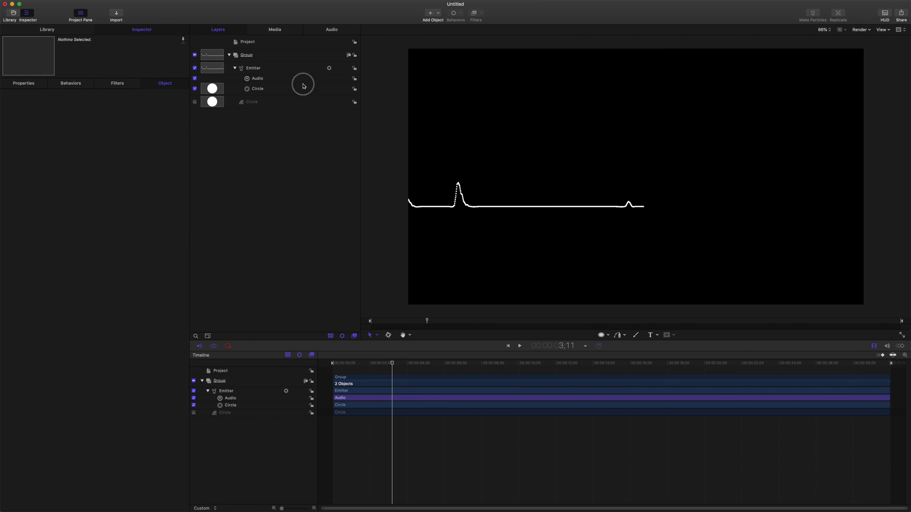
click(285, 91)
- Set the emitter's Birth Rate to 338
click(275, 68)
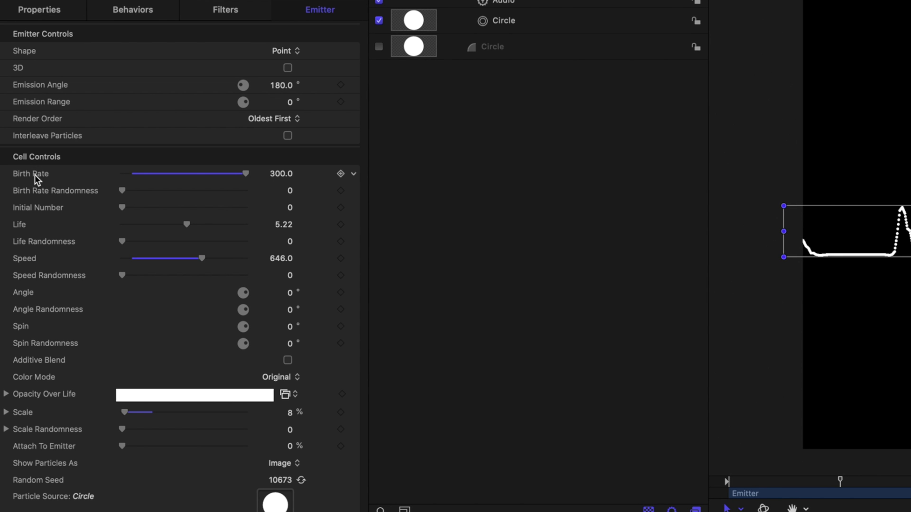
click(268, 174)
text(338)
key(Return)
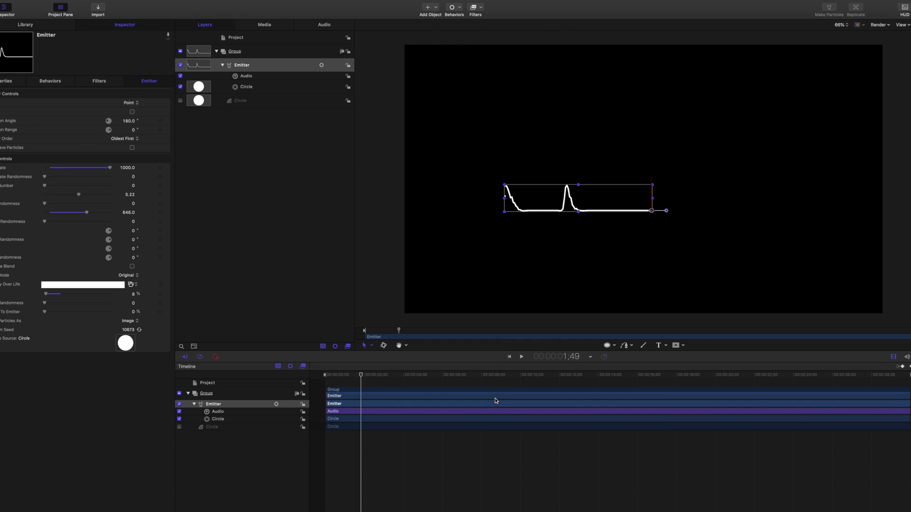
- Lower the preview resolution to Half, change render quality, and play to check smoothness
mouse_move(403, 496)
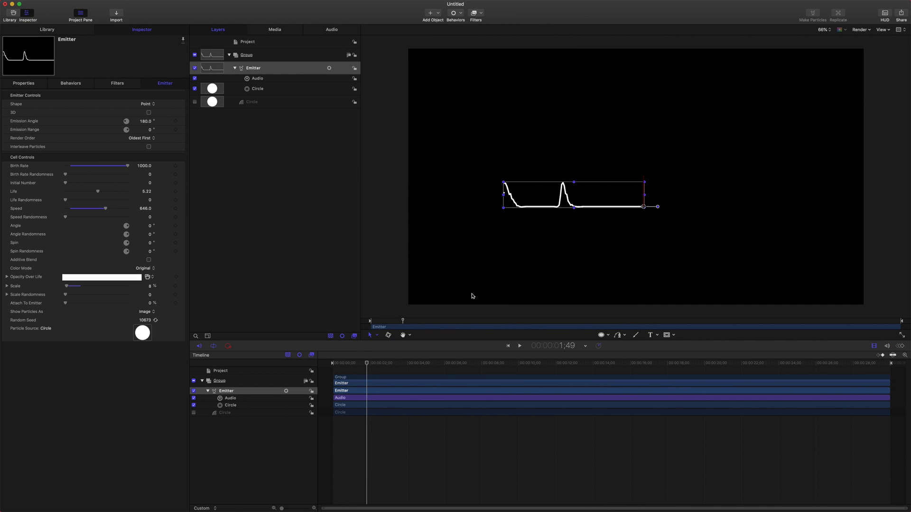
drag(381, 360, 346, 363)
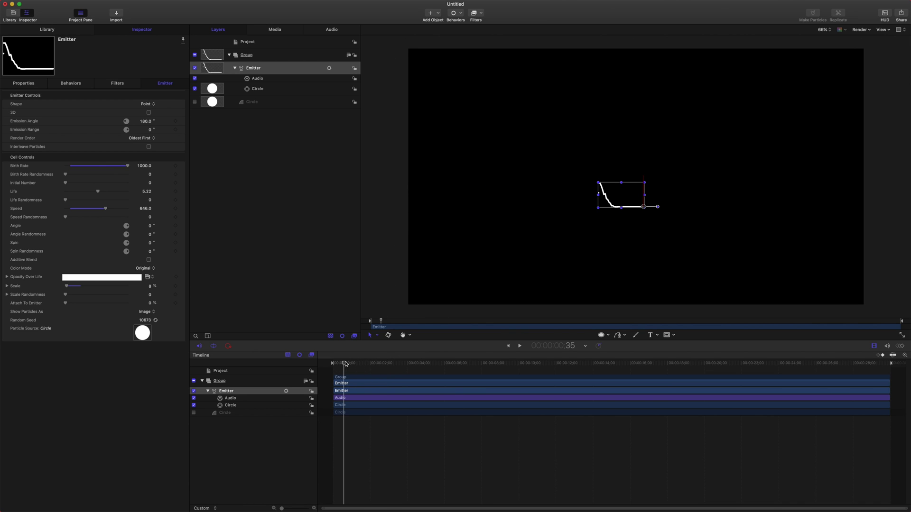
click(861, 29)
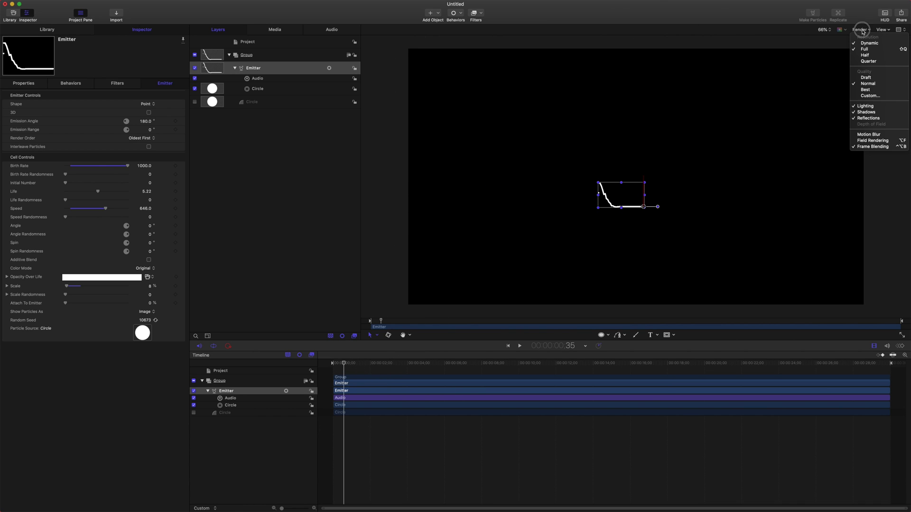
click(870, 55)
key(space)
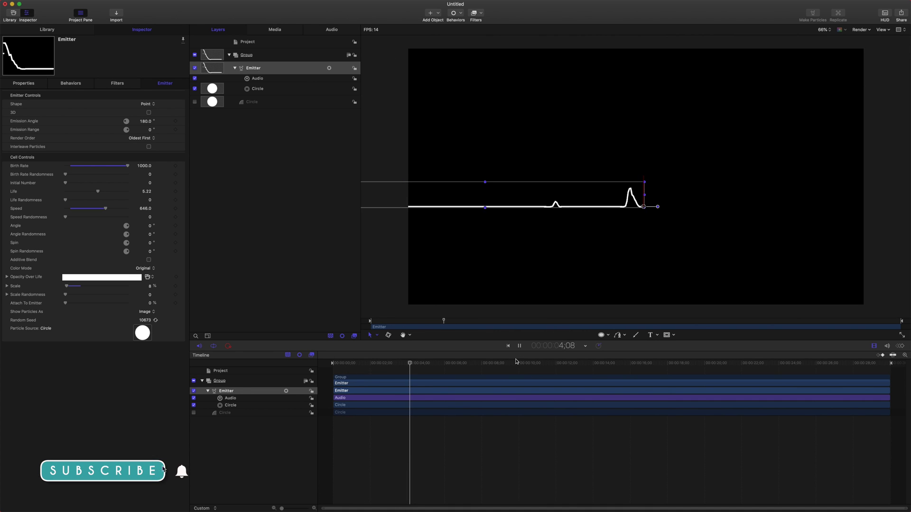
key(space)
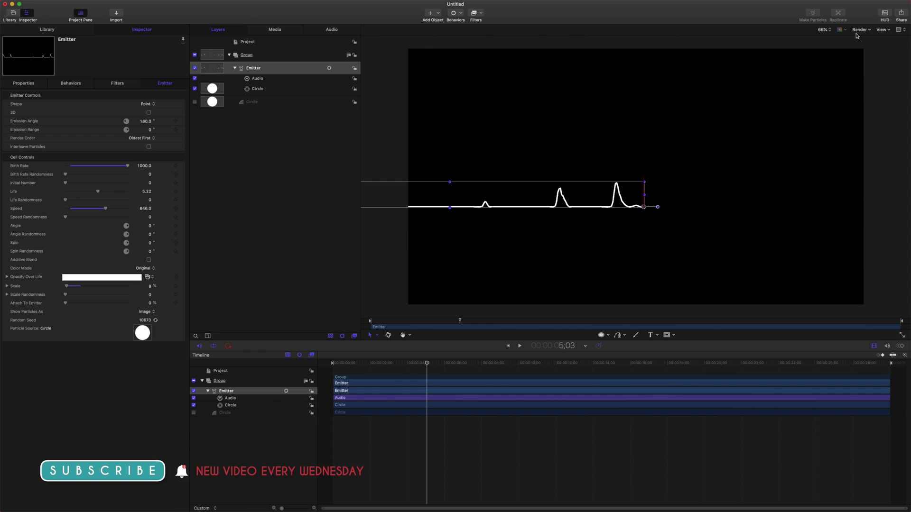
click(861, 29)
click(865, 77)
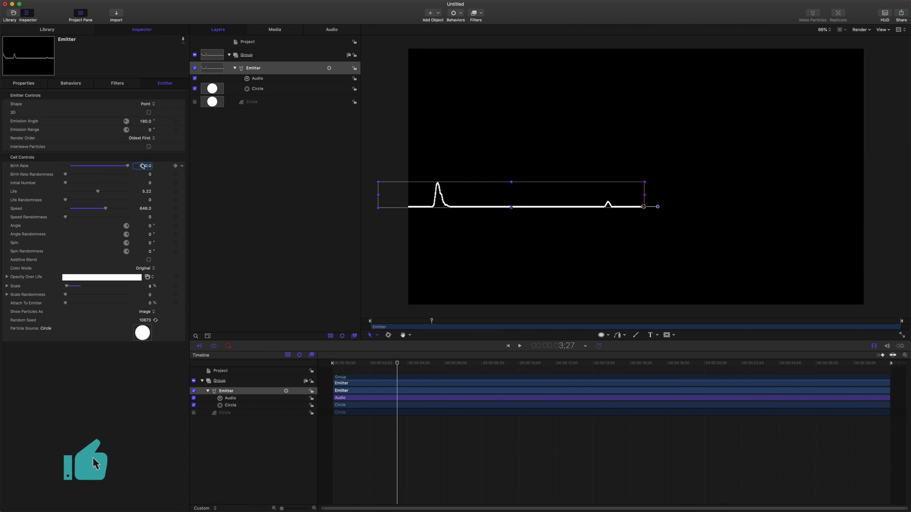
- Reduce Birth Rate to 300 and replay from the start, stopping around 1;30
click(143, 165)
text(300)
key(Return)
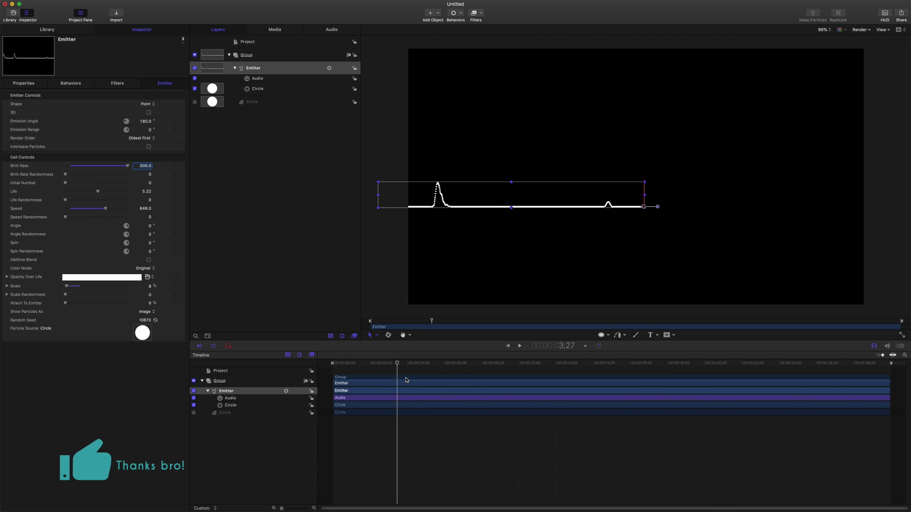
drag(404, 368, 332, 369)
key(space)
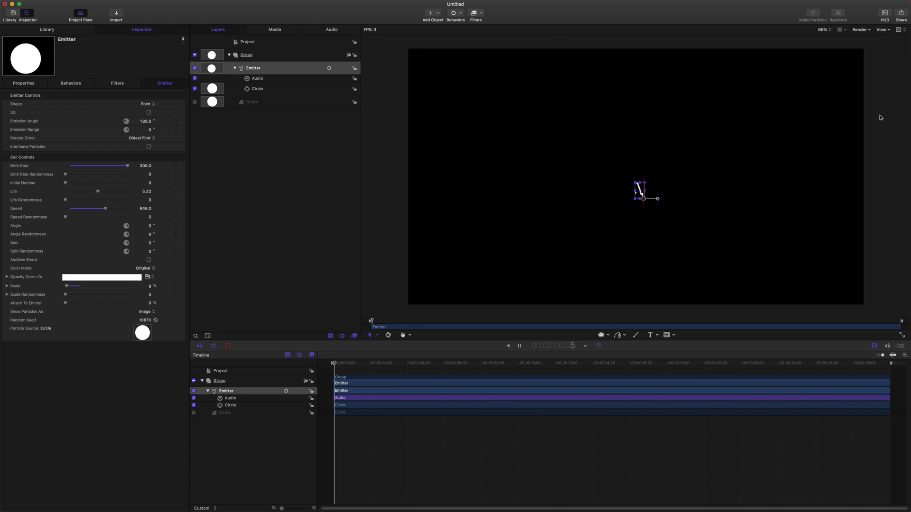
key(space)
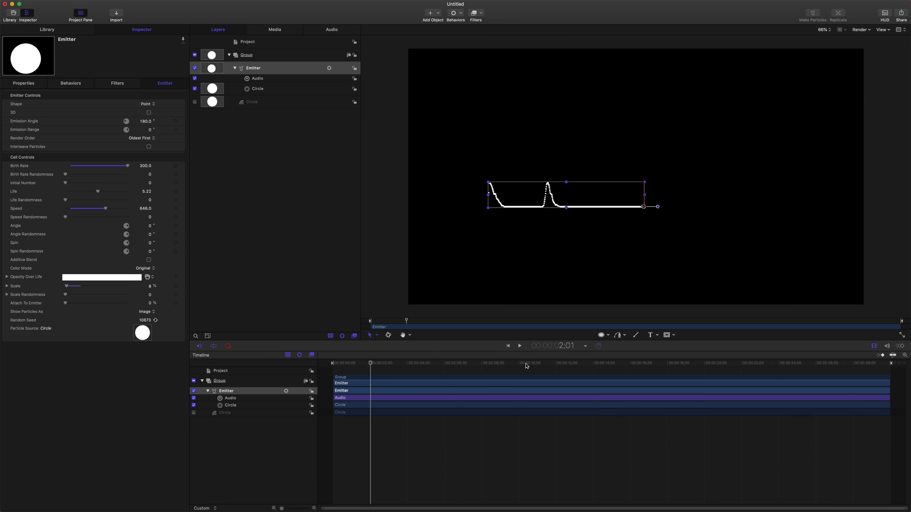
drag(388, 369, 361, 369)
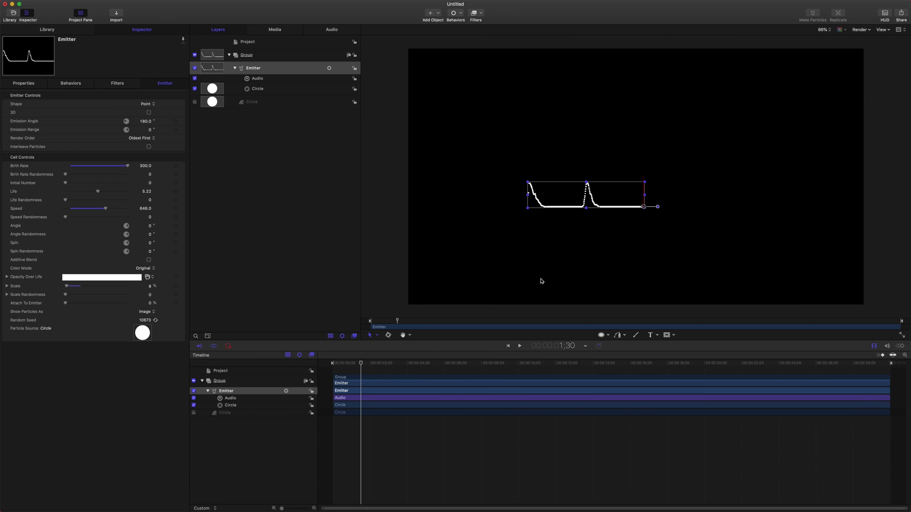
click(280, 87)
- Select the emitter's Audio behavior and scrub its Scale up to 1210
click(271, 68)
click(267, 78)
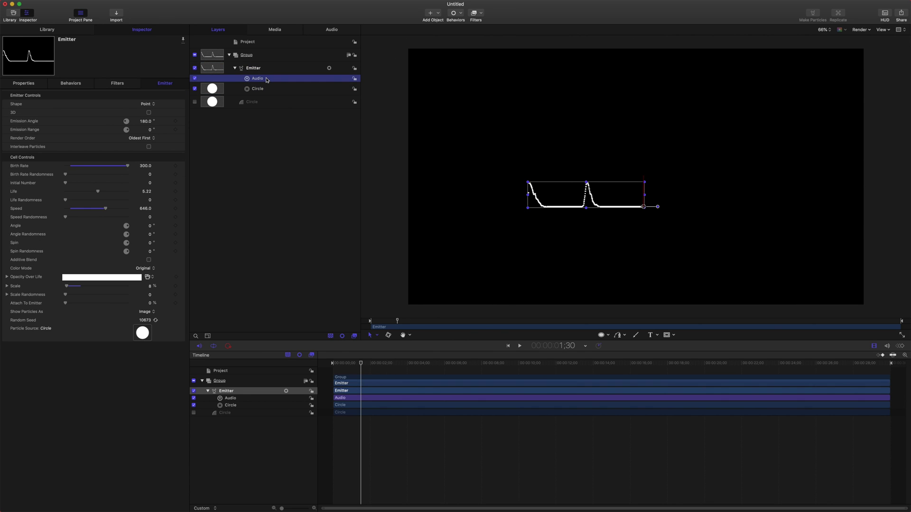
mouse_move(145, 268)
mouse_down()
mouse_move(176, 268)
mouse_move(140, 265)
mouse_up()
- Play the animation and inspect the taller bass peaks around 9;12 to 9;23
click(334, 365)
key(space)
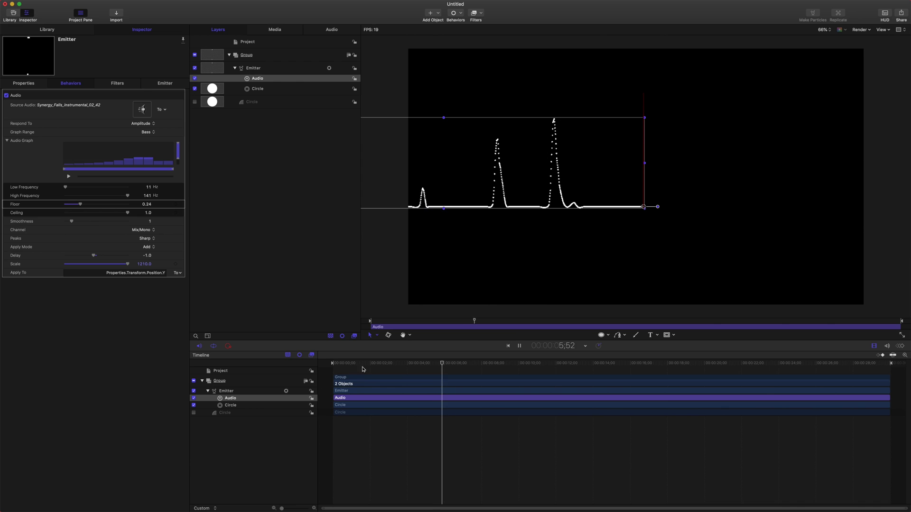
click(501, 363)
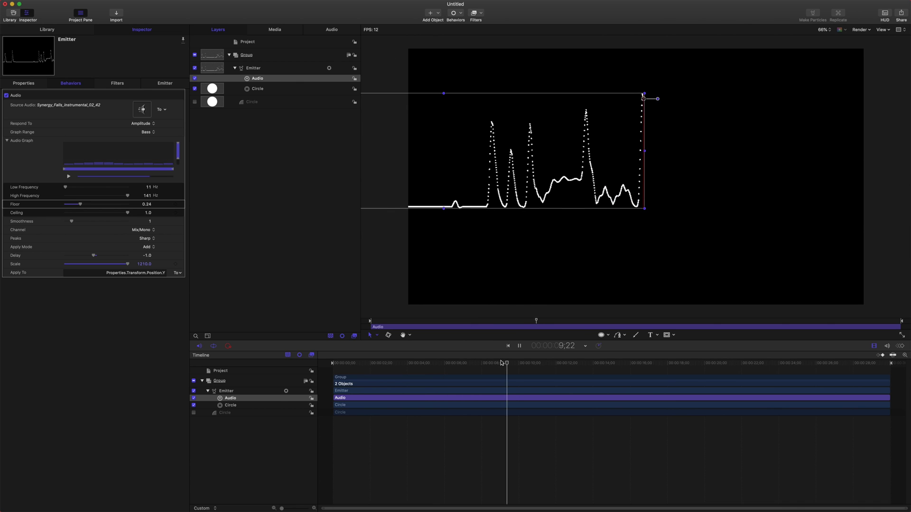
key(space)
mouse_move(511, 369)
mouse_down()
mouse_move(487, 364)
mouse_move(504, 365)
mouse_up()
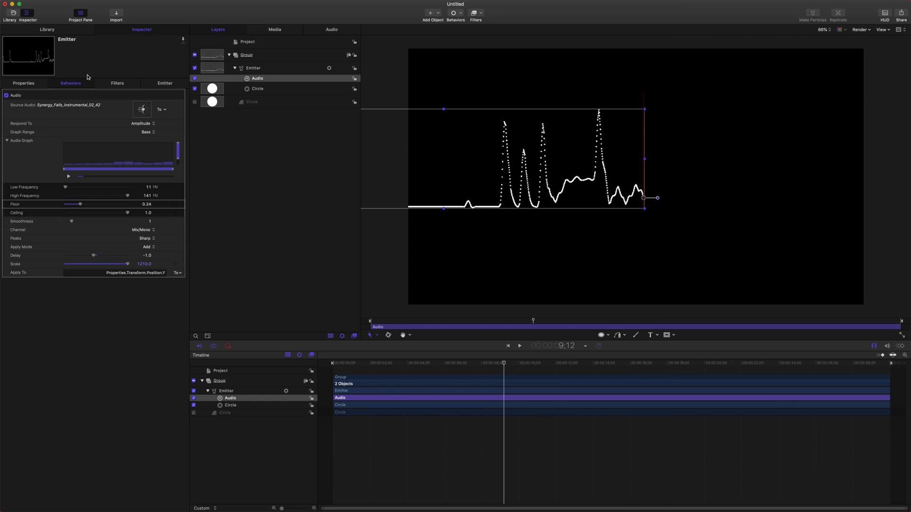
click(287, 92)
click(283, 78)
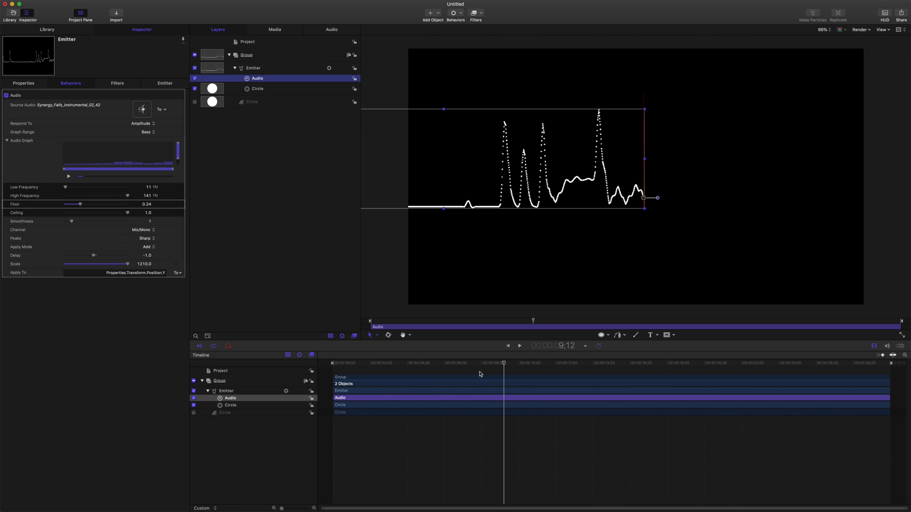
drag(509, 364, 507, 363)
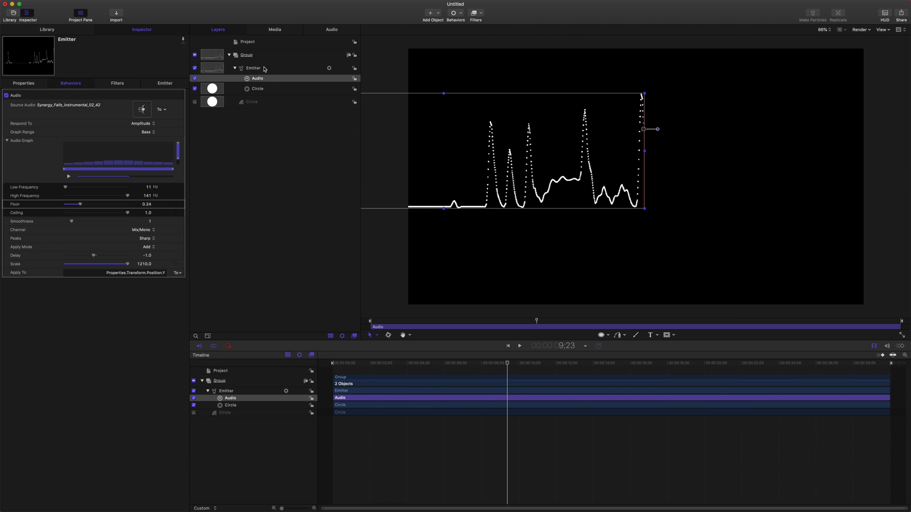
click(487, 267)
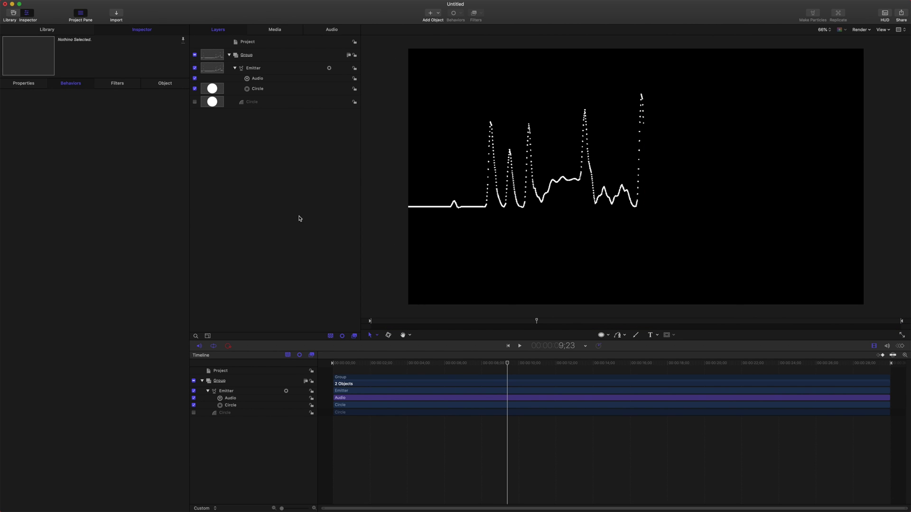
- Set the Emitter's particle Color Mode to Over Life
click(284, 68)
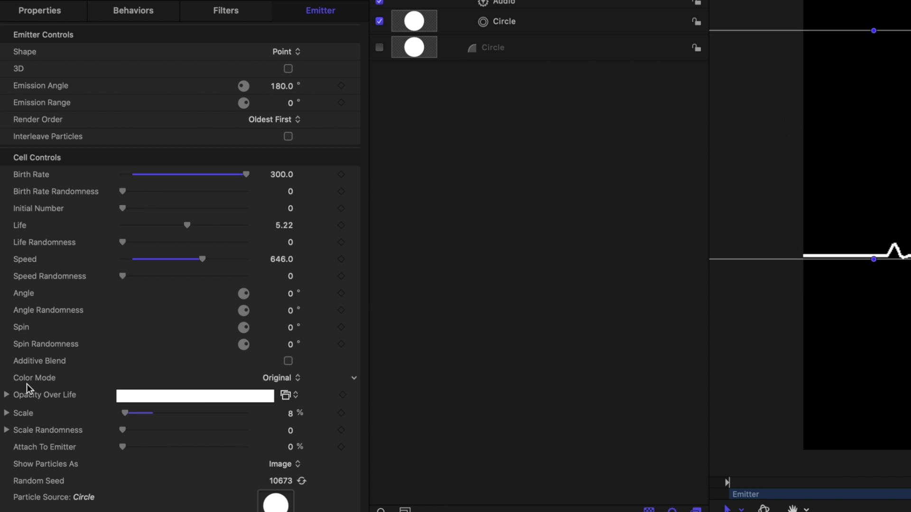
click(290, 378)
click(285, 404)
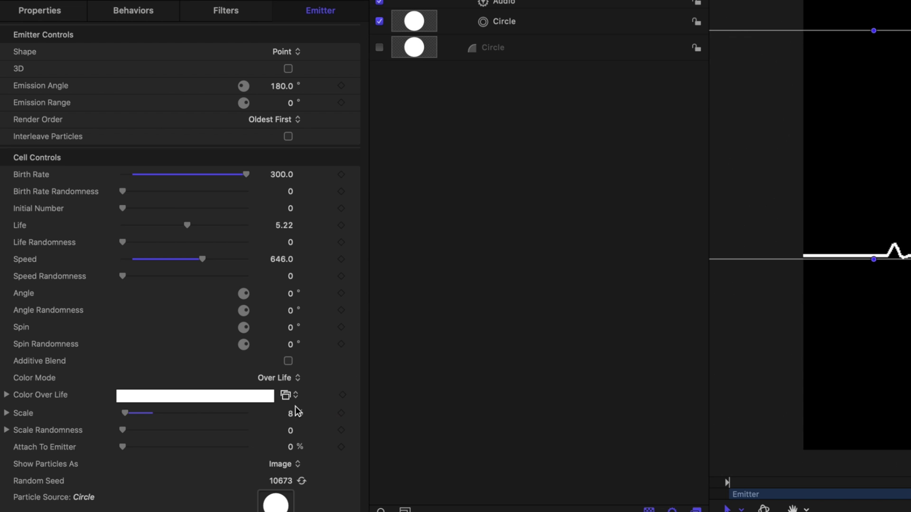
drag(469, 362, 432, 362)
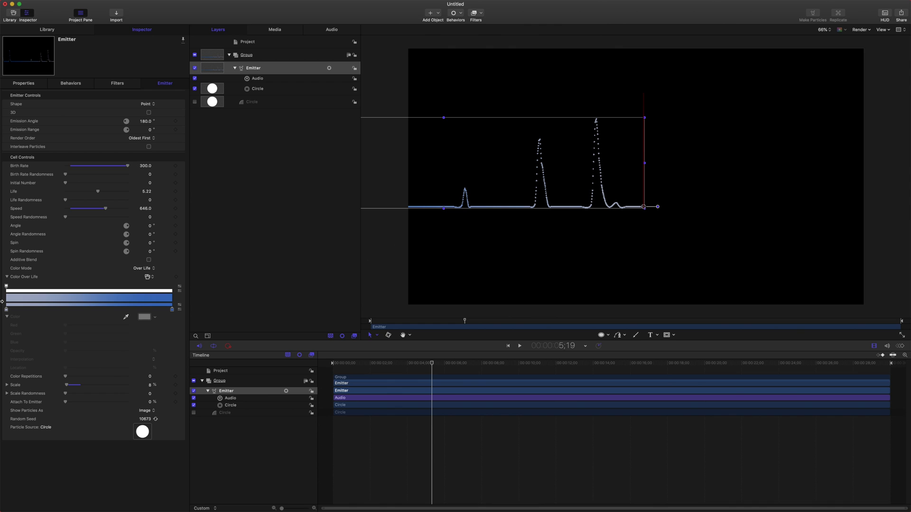
- Make the gradient's starting colour stop a pale near-white
click(7, 310)
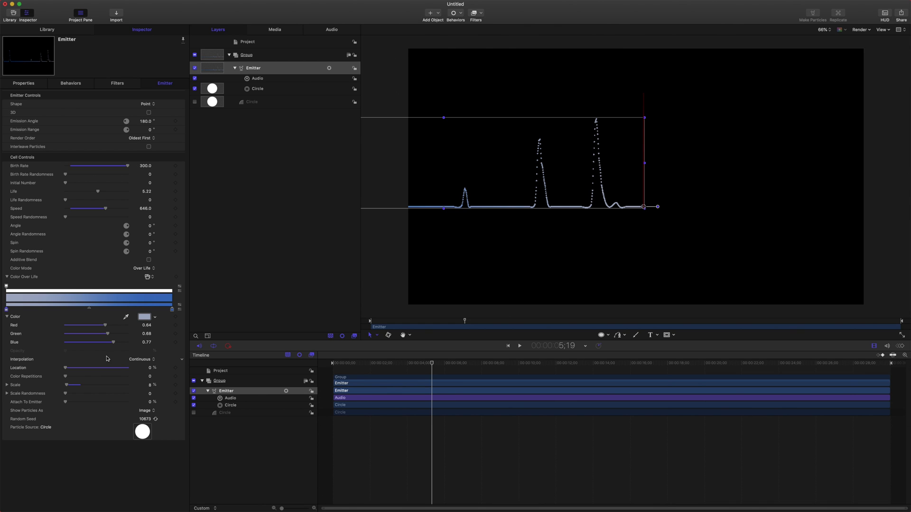
click(144, 317)
drag(31, 477, 6, 476)
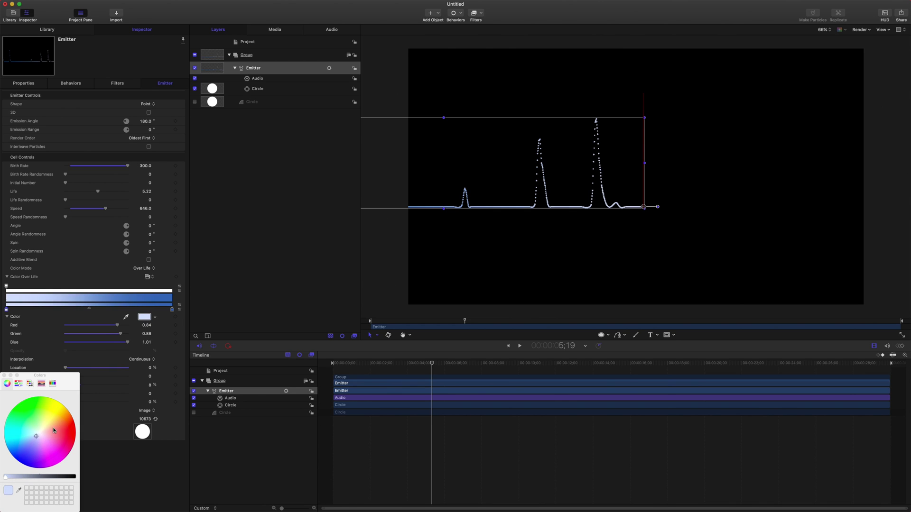
click(36, 434)
drag(37, 434, 37, 432)
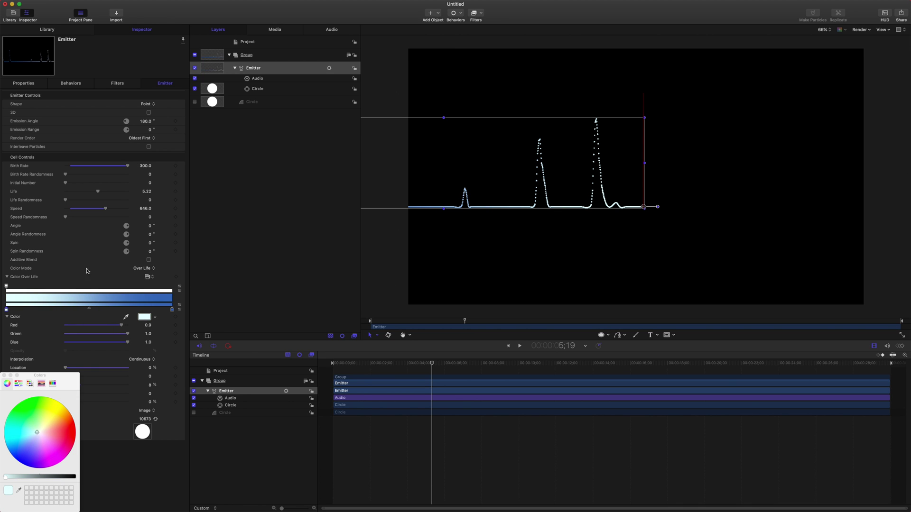
- Adjust the ending blue stop to 0.21, 0.43, 0.76 and preview the coloured line
click(172, 310)
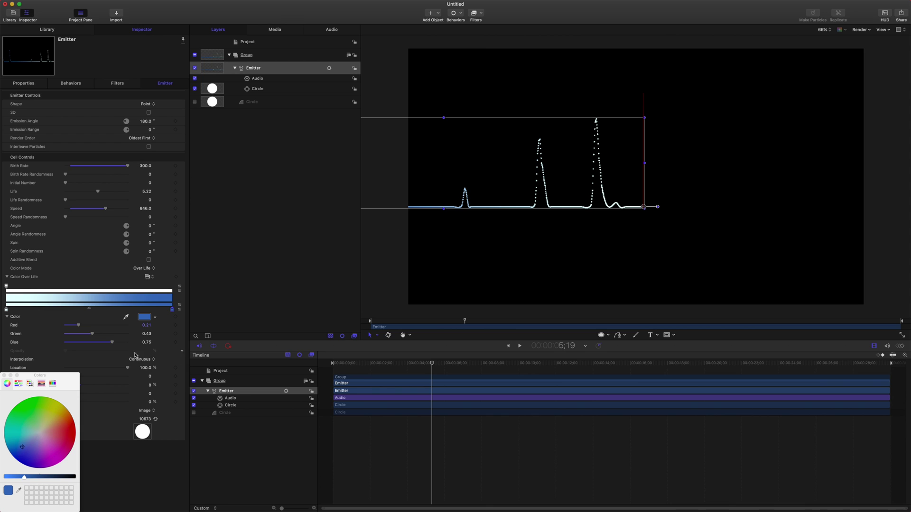
click(58, 477)
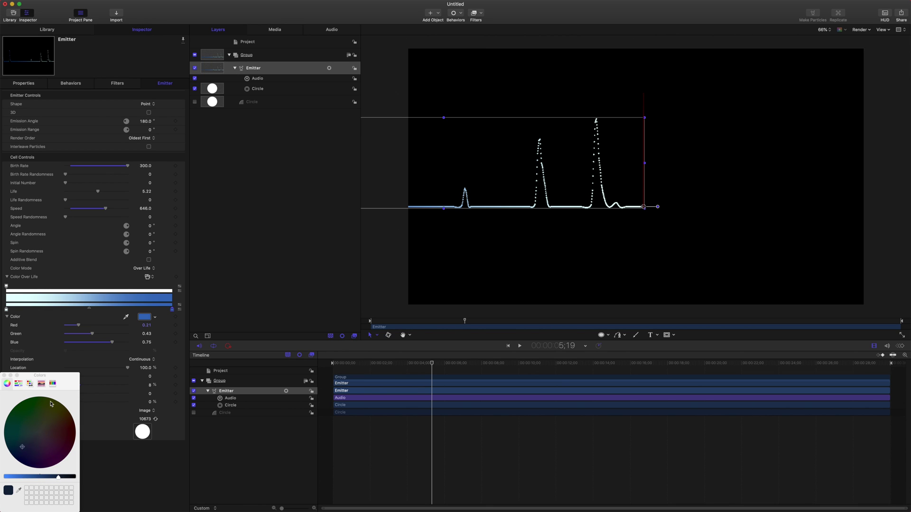
click(5, 375)
click(429, 280)
drag(434, 364, 513, 363)
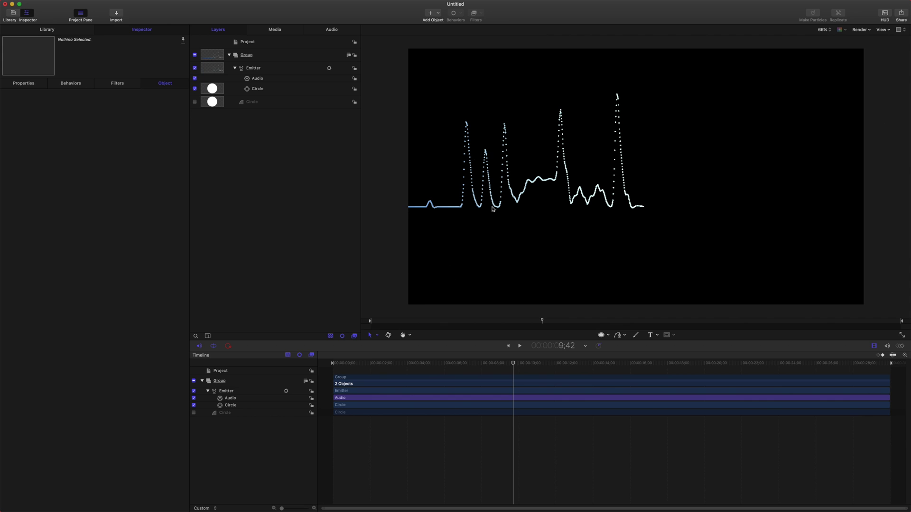
click(438, 170)
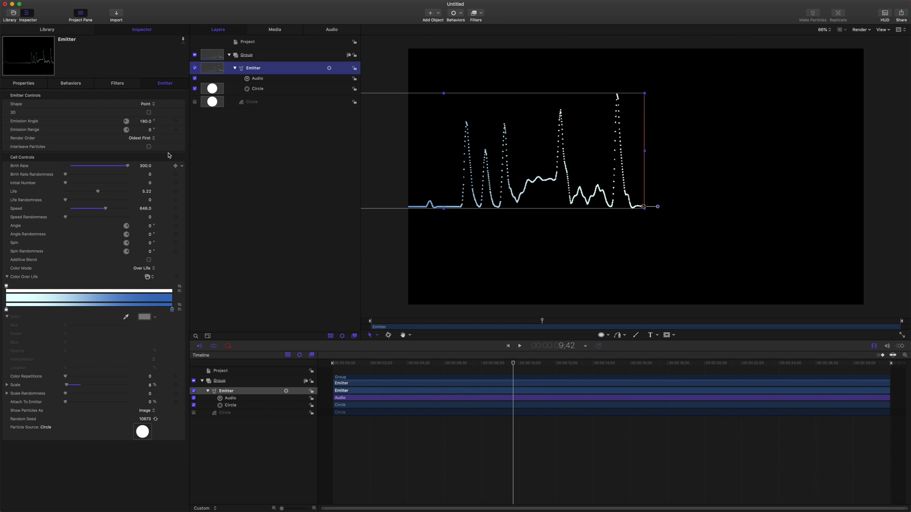
click(14, 89)
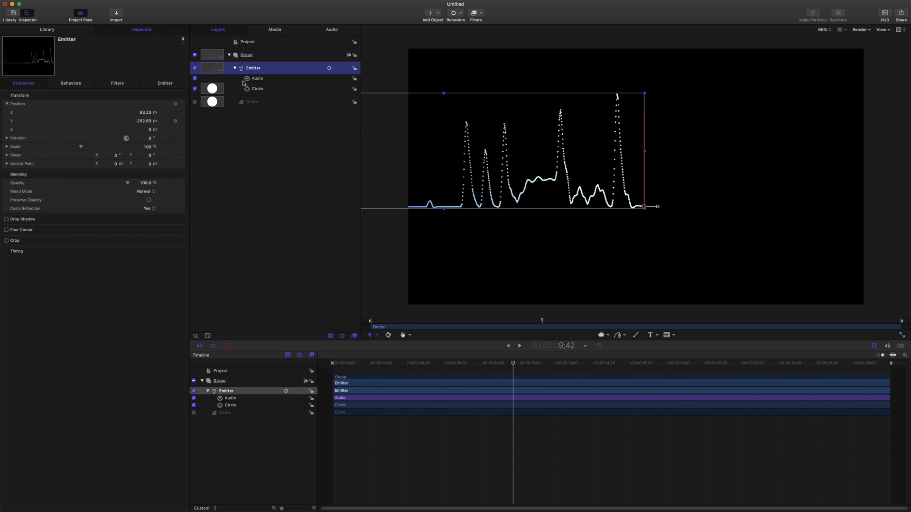
click(269, 78)
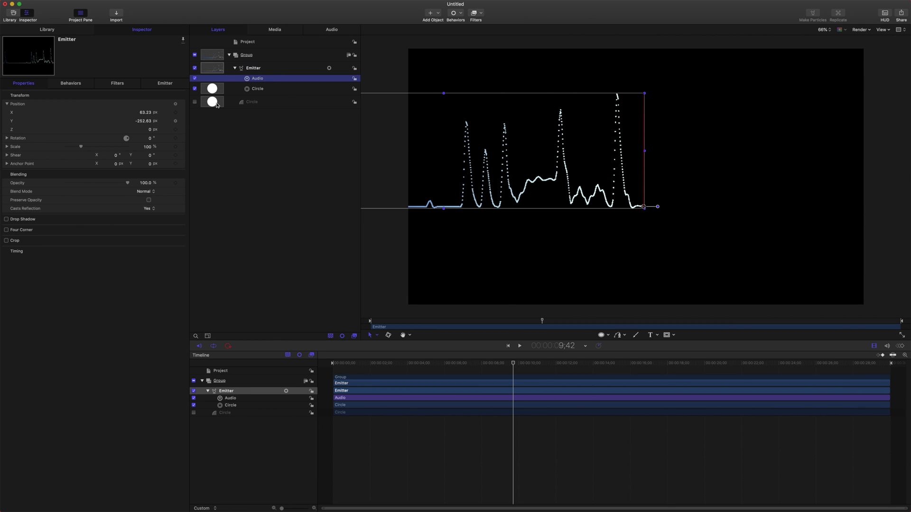
click(166, 84)
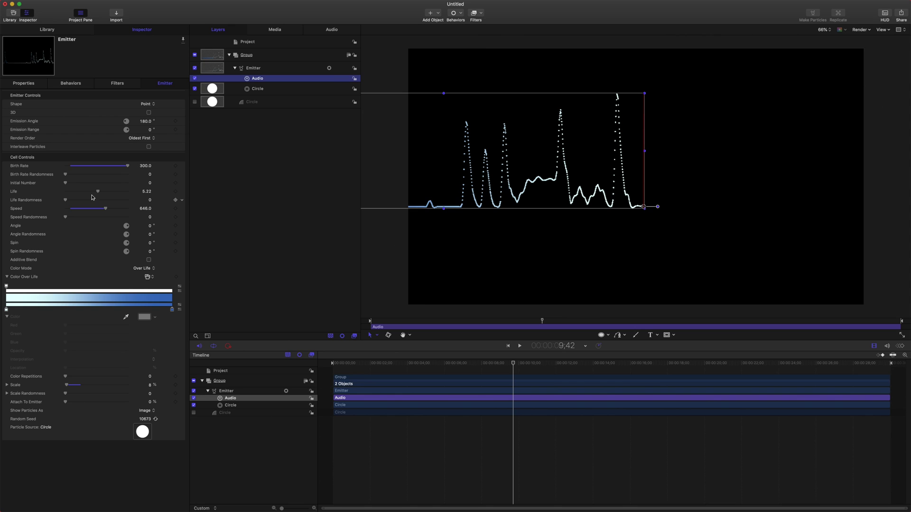
drag(99, 193, 87, 193)
click(443, 364)
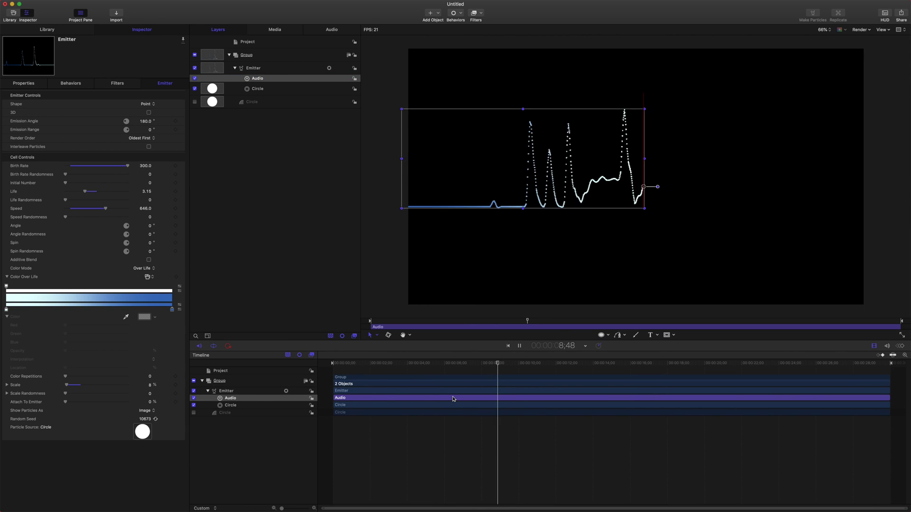
key(space)
click(691, 278)
key(ctrl+p)
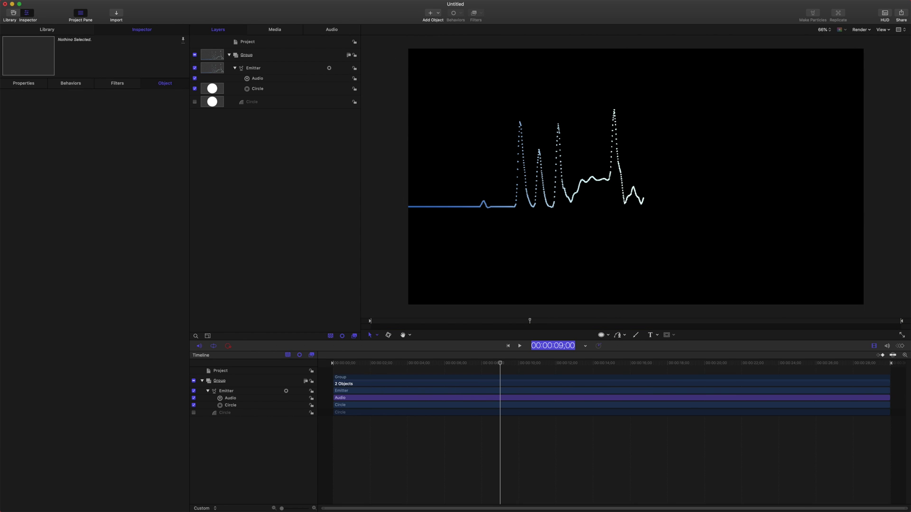
drag(522, 363, 396, 364)
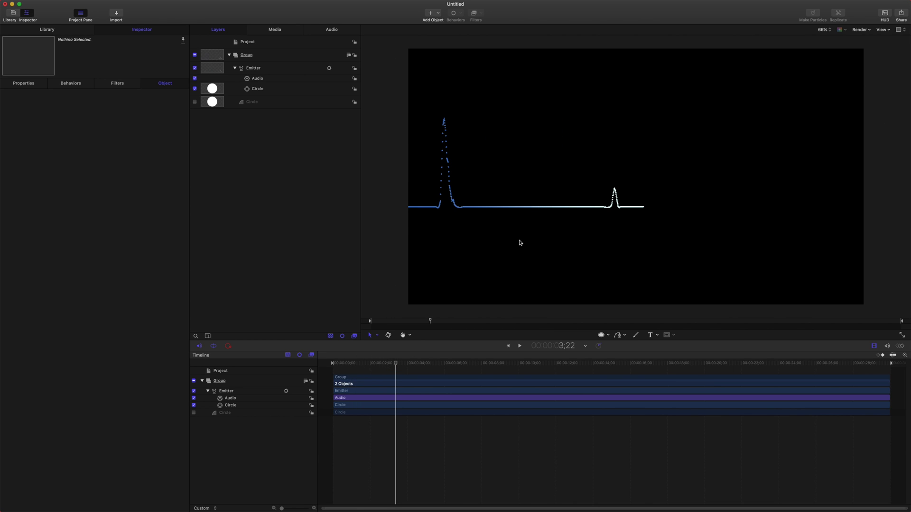
mouse_move(397, 363)
mouse_down()
mouse_move(418, 362)
mouse_move(410, 362)
mouse_up()
- Duplicate the Emitter layer with Cmd+D
click(290, 67)
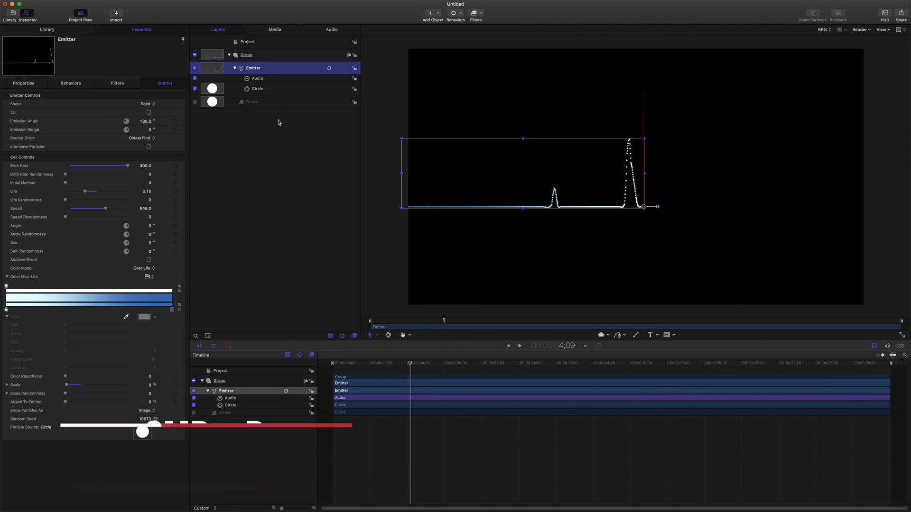
key(super+d)
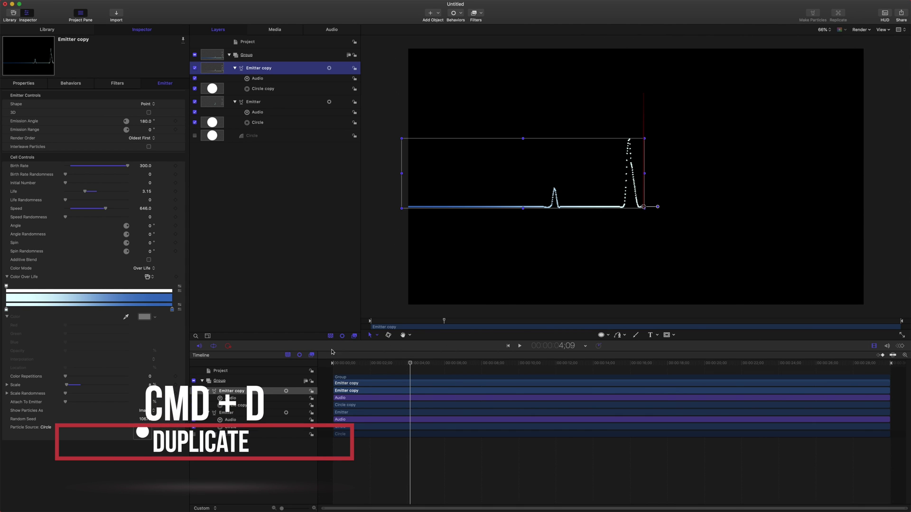
click(414, 378)
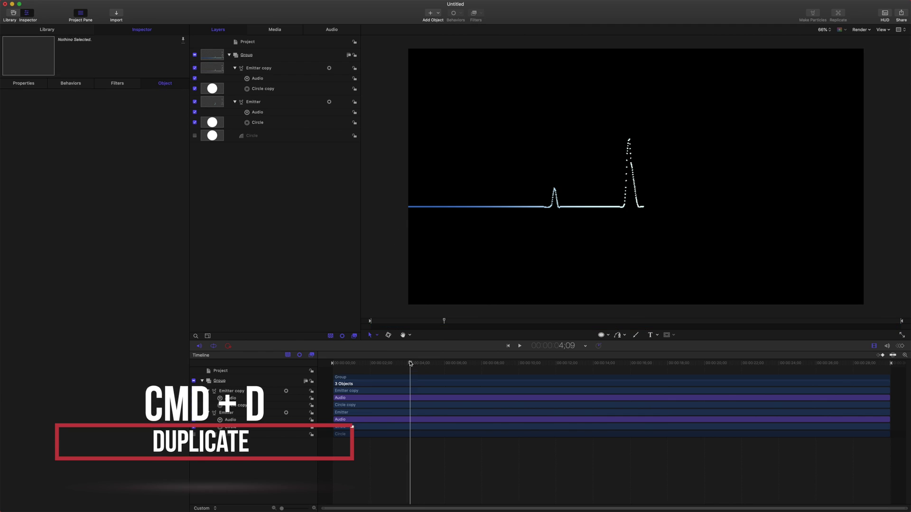
mouse_move(411, 365)
mouse_down()
mouse_move(450, 367)
mouse_move(407, 367)
mouse_move(423, 367)
mouse_up()
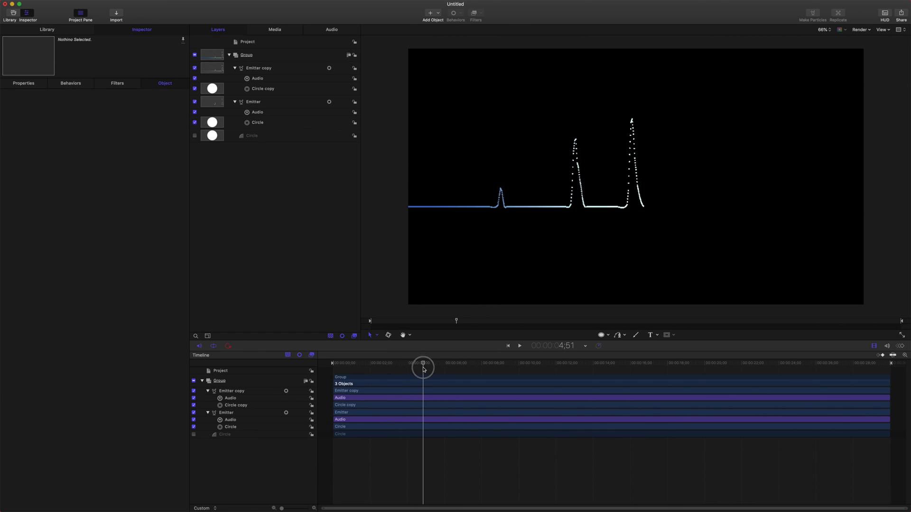
- Rename the Emitter copy layer to 'Mini Particles'
click(269, 70)
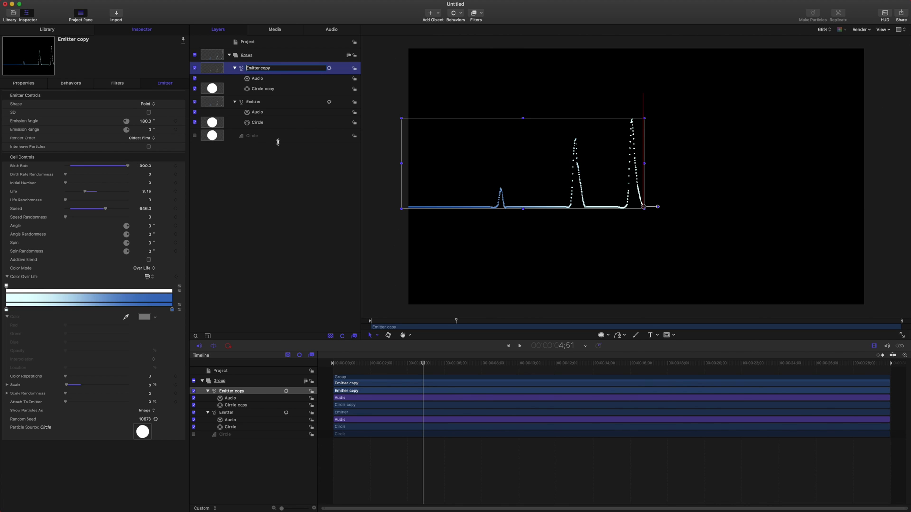
text(Mini Particles)
shift+click(303, 68)
key(BackSpace)
click(293, 178)
click(280, 72)
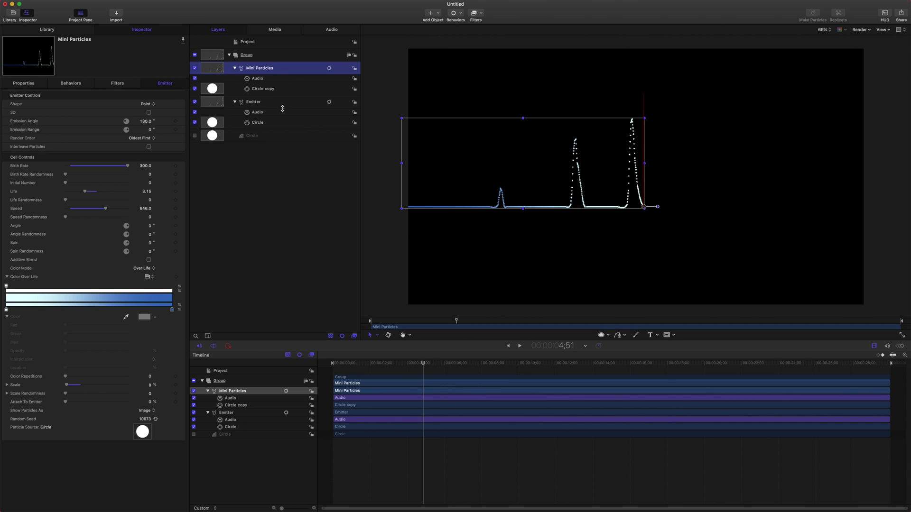
- Set Mini Particles' Emission Range to 180° then 100°, and drag Birth Rate to 0, then 17
click(281, 79)
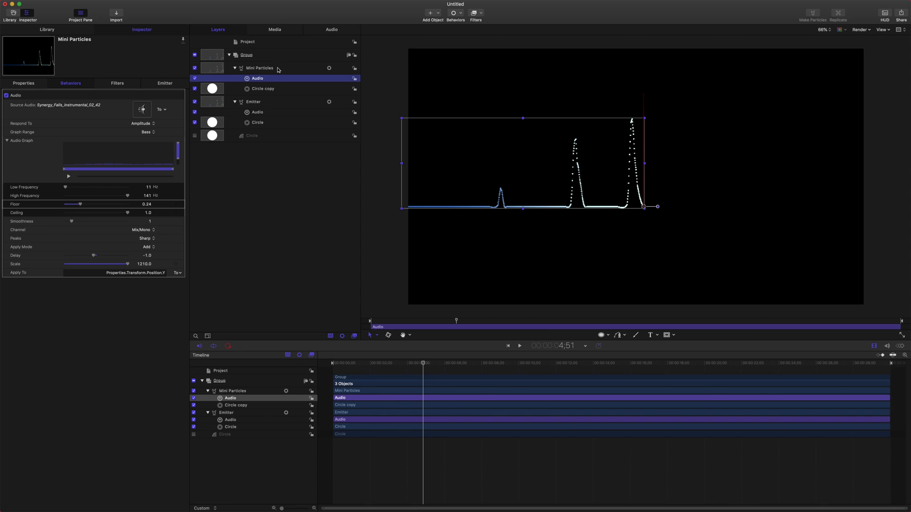
click(278, 68)
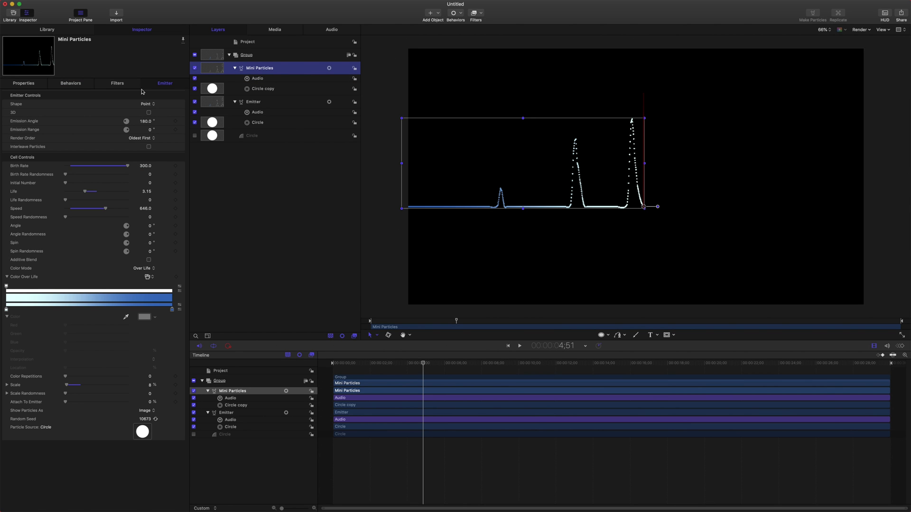
click(151, 132)
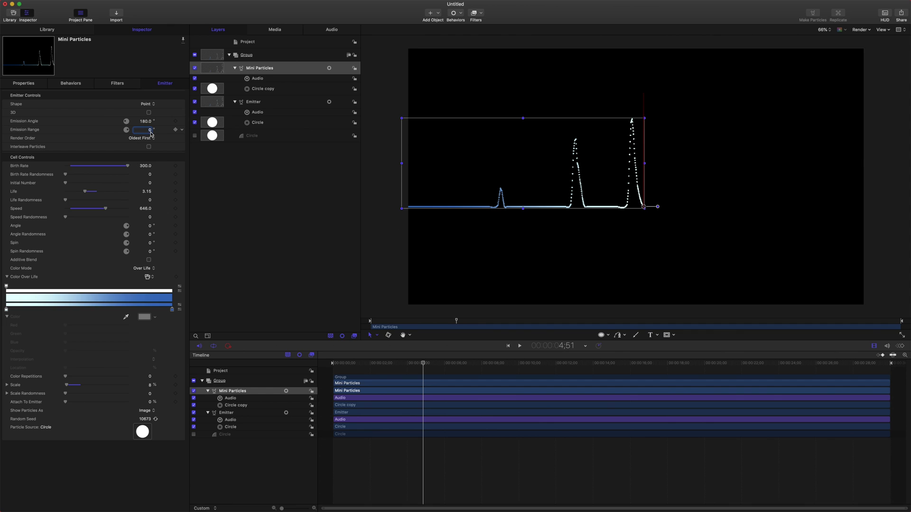
text(180)
key(Return)
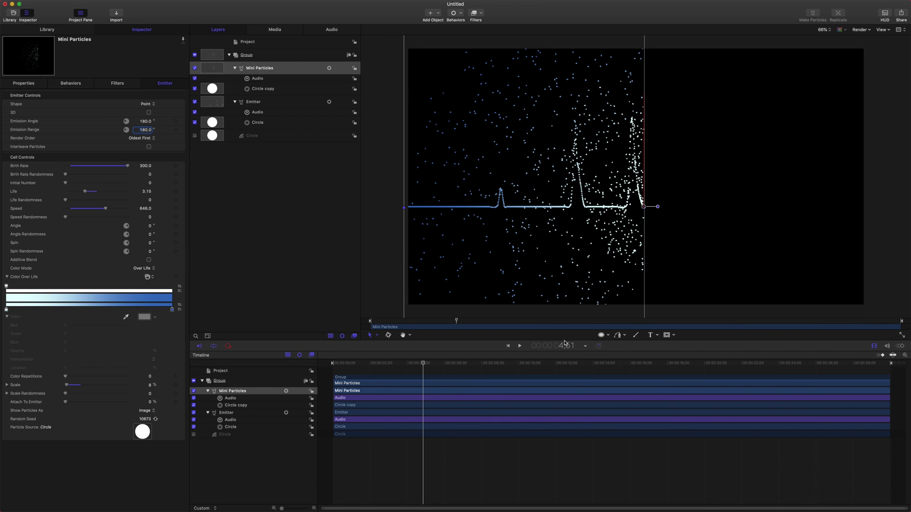
click(146, 129)
text(1)
key(Return)
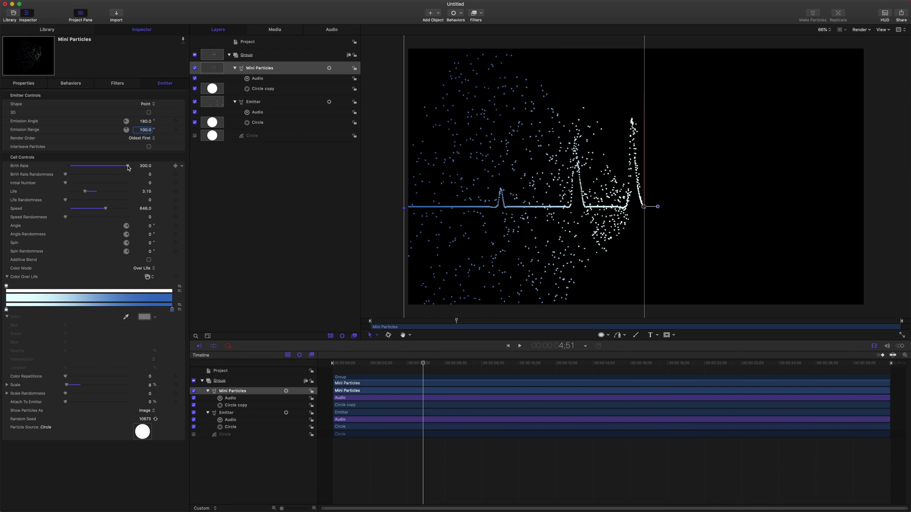
drag(127, 166, 1, 187)
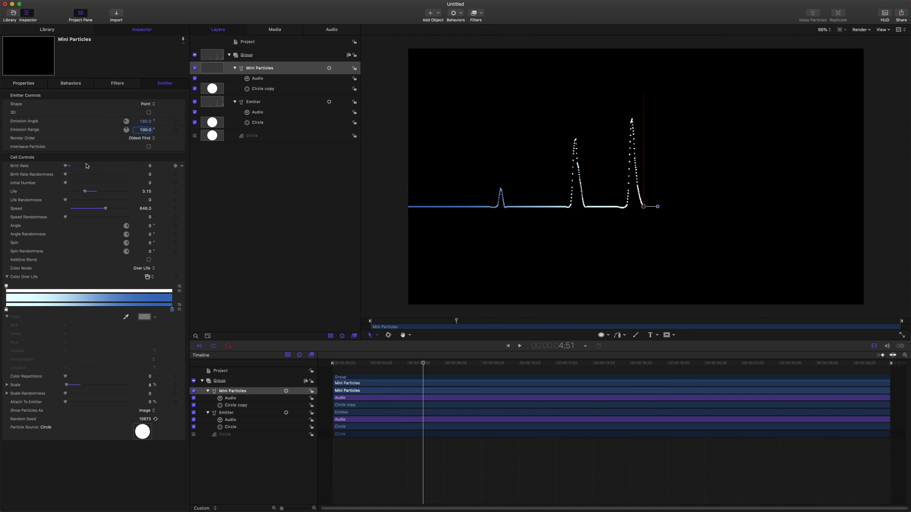
drag(65, 166, 68, 171)
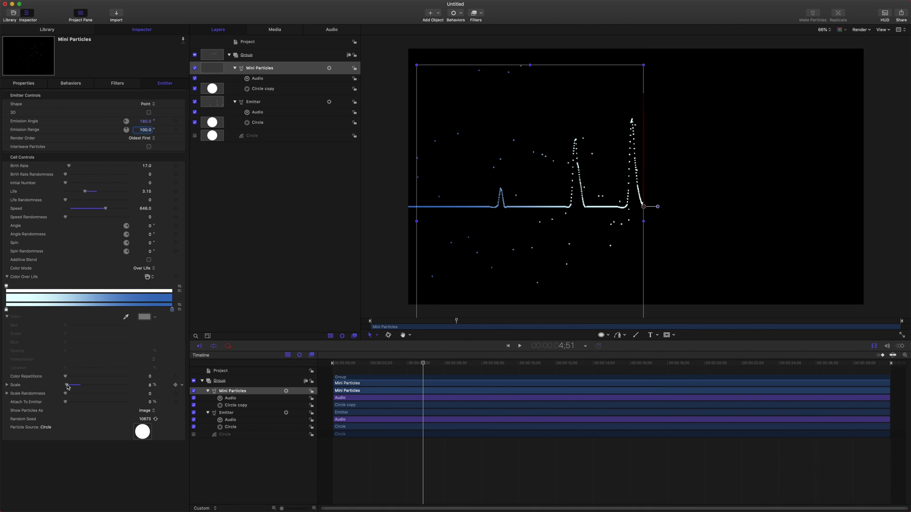
- Shrink Mini Particles' Scale to 0%, return Birth Rate to 0, and show Birth Rate's parameter menu
mouse_move(68, 387)
mouse_down()
mouse_move(72, 395)
mouse_move(68, 387)
mouse_up()
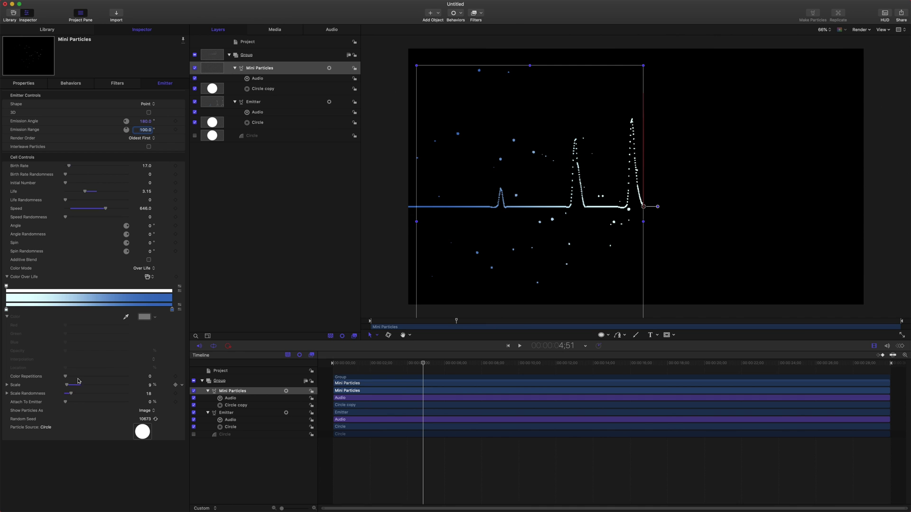
drag(408, 363, 369, 363)
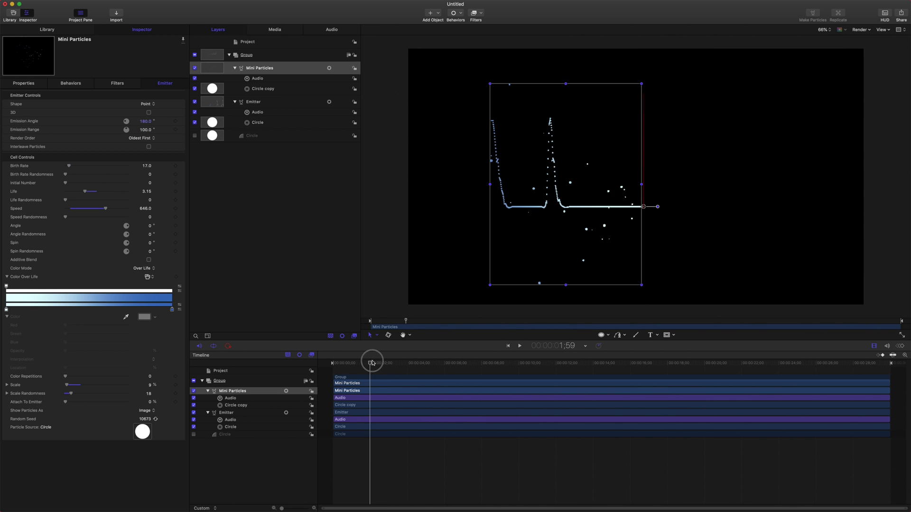
drag(372, 363, 374, 363)
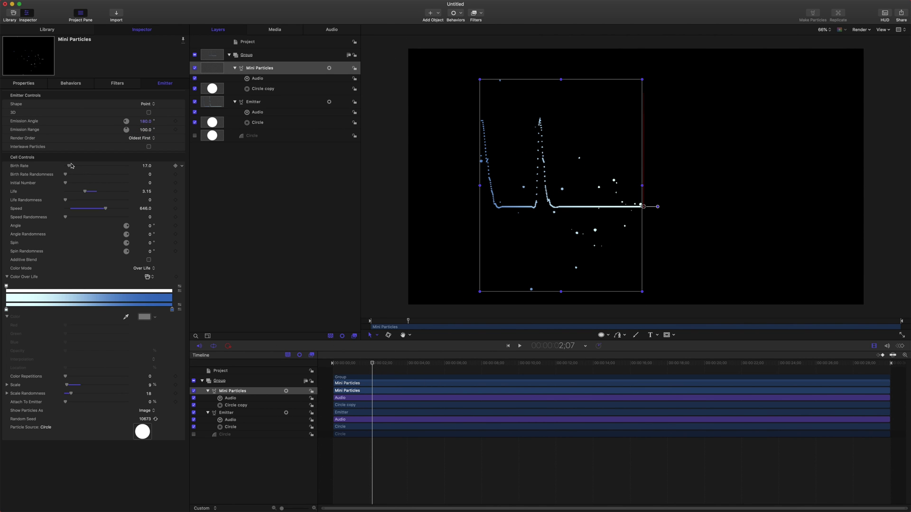
drag(71, 165, 65, 165)
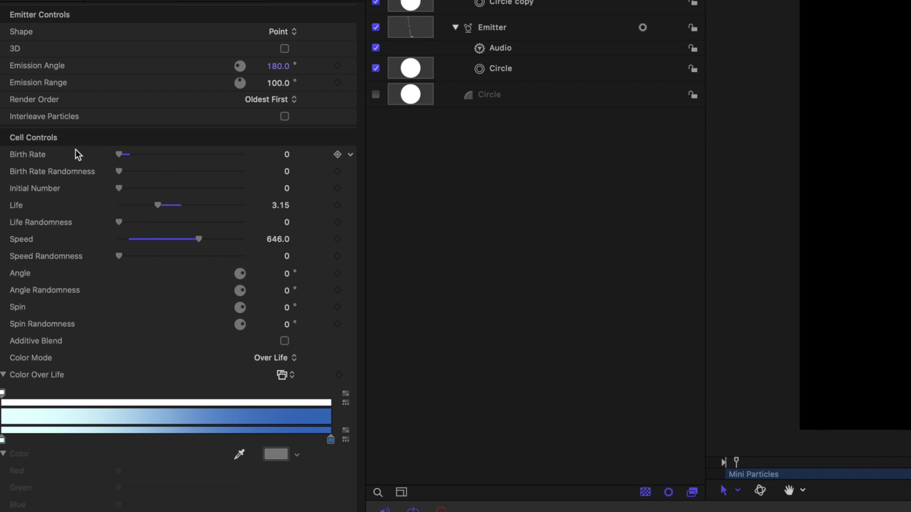
click(349, 156)
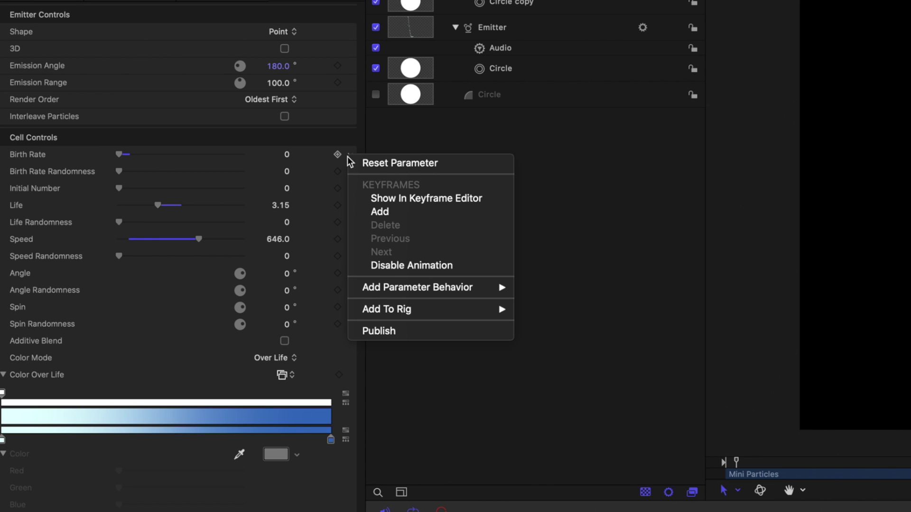
- Add an Audio parameter behavior to Birth Rate sourced from Synergy_Falls_instrumental_02_42
mouse_move(415, 287)
click(571, 287)
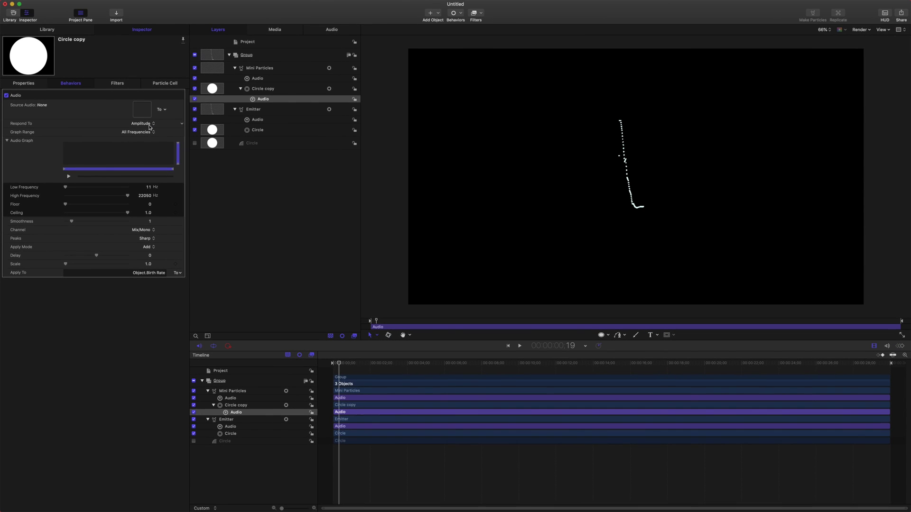
click(161, 113)
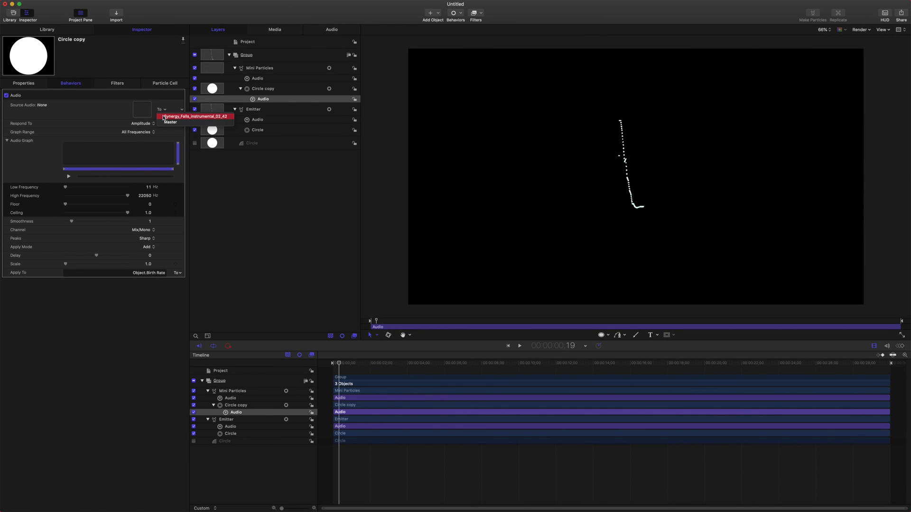
click(166, 116)
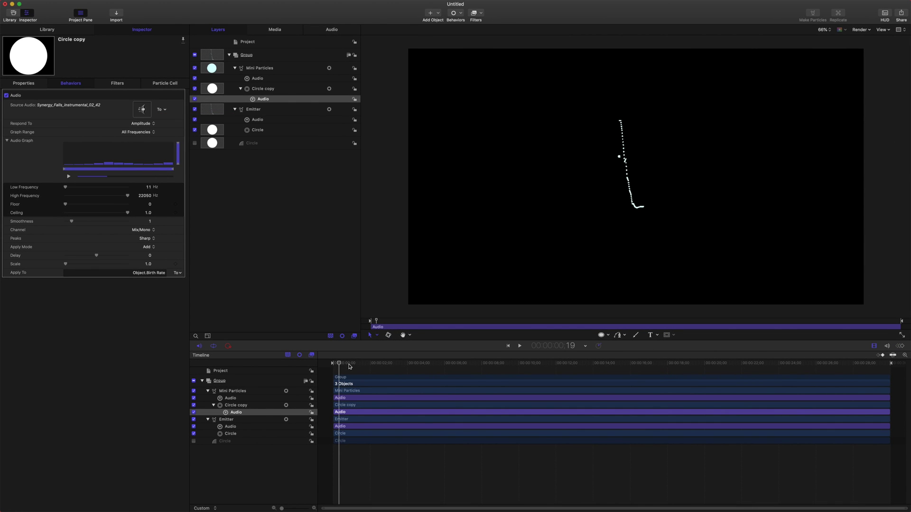
- Preview the audio-driven particles and limit the behavior's Graph Range to Bass
drag(350, 367, 403, 363)
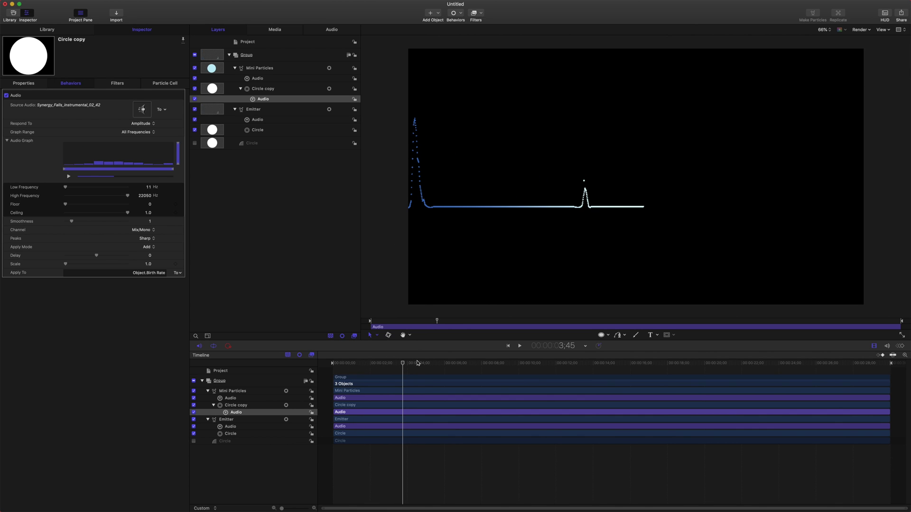
mouse_move(418, 364)
mouse_down()
mouse_move(450, 364)
mouse_move(423, 363)
mouse_up()
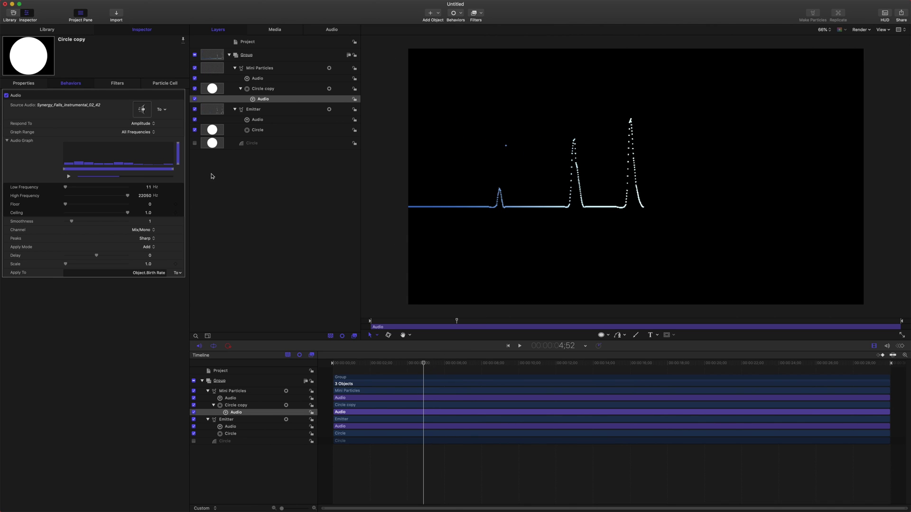
click(127, 133)
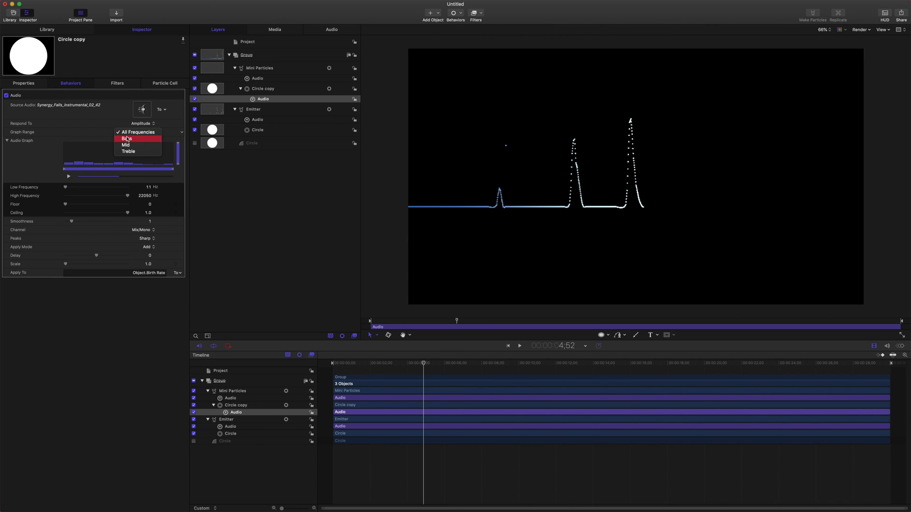
click(127, 139)
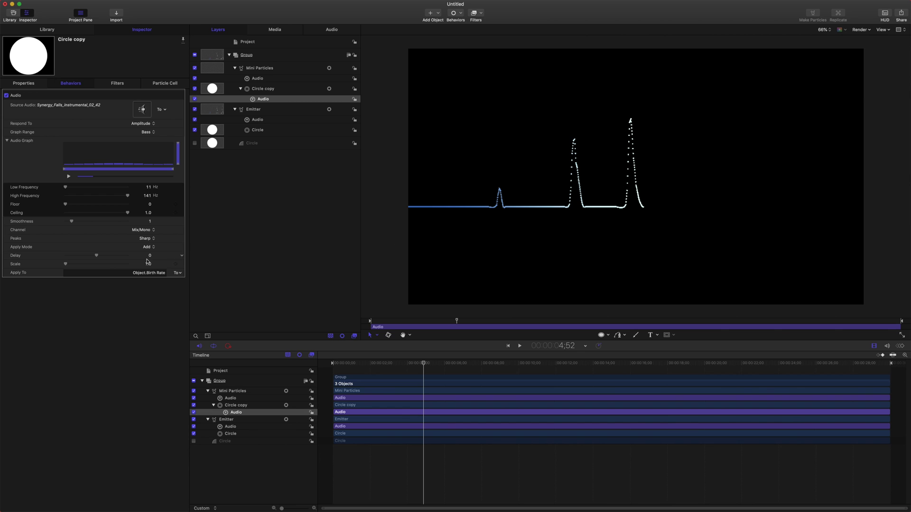
drag(384, 367, 396, 363)
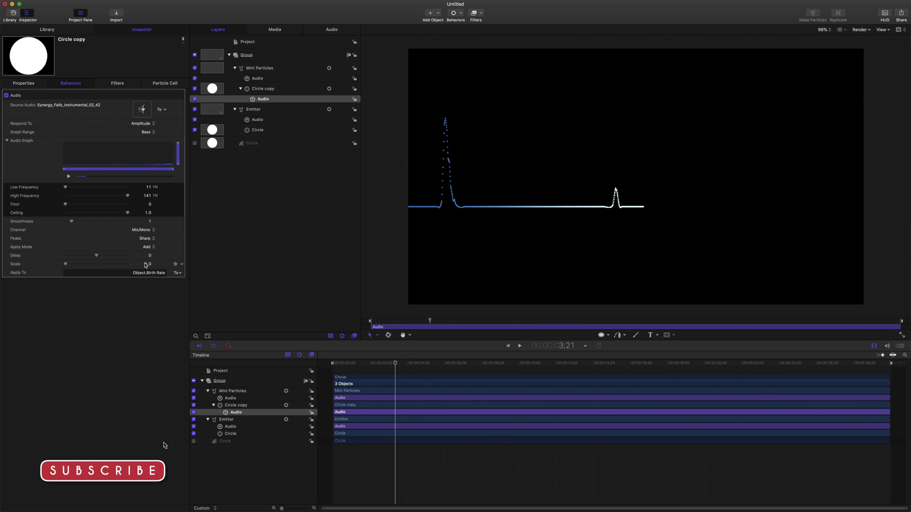
mouse_move(147, 264)
mouse_down()
mouse_move(180, 264)
mouse_move(145, 264)
mouse_up()
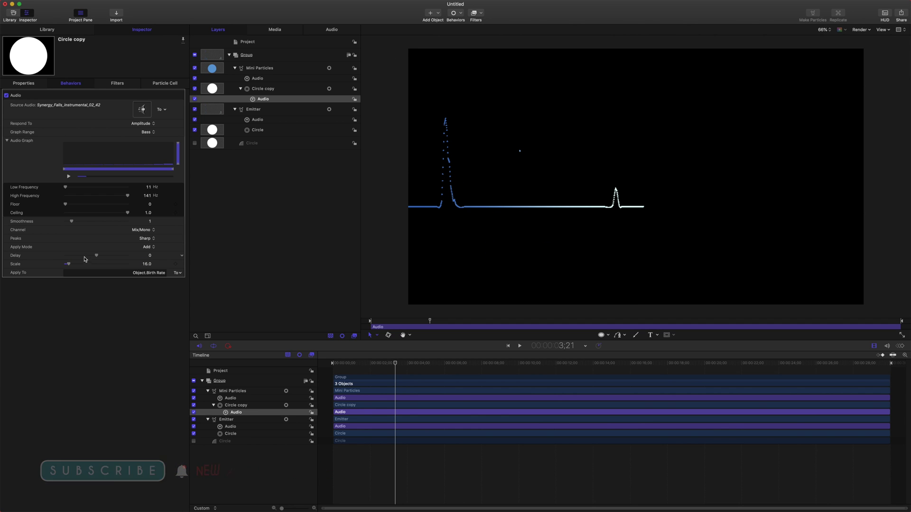
drag(66, 205, 78, 204)
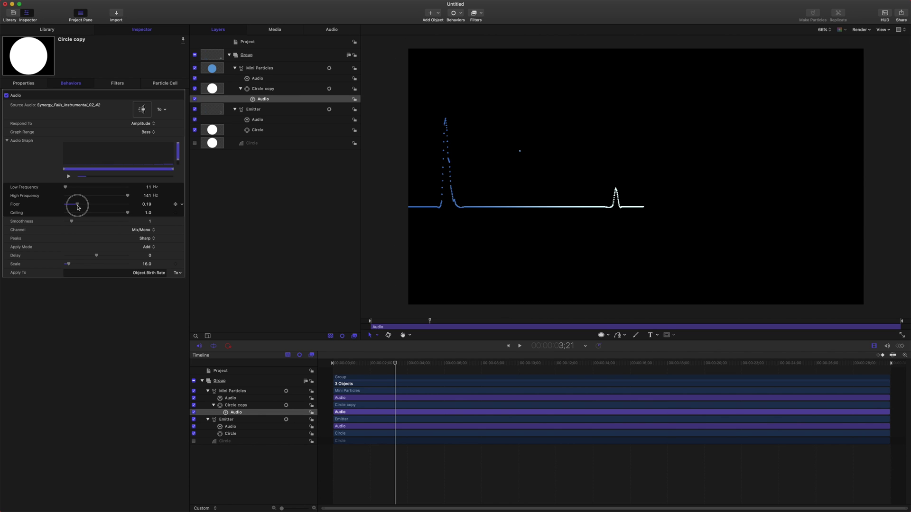
mouse_move(406, 363)
mouse_down()
mouse_move(340, 366)
mouse_move(422, 369)
mouse_move(408, 369)
mouse_up()
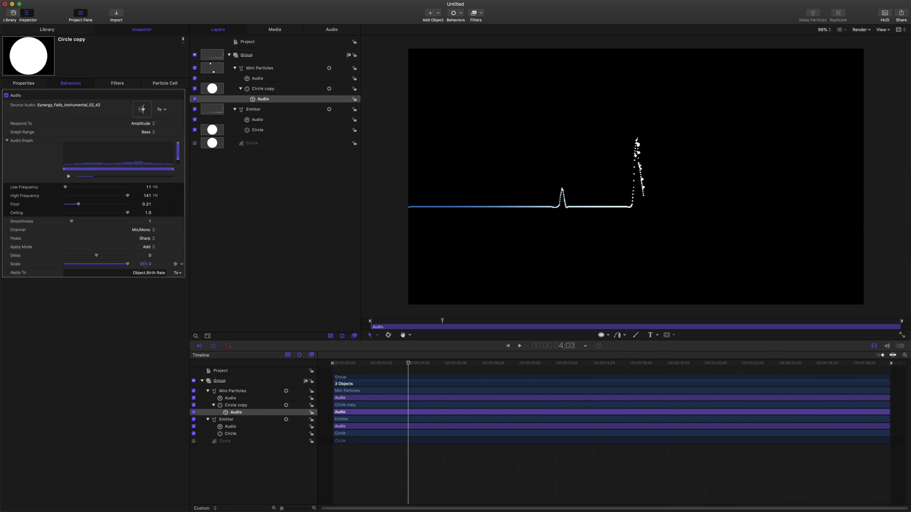
drag(398, 370, 361, 366)
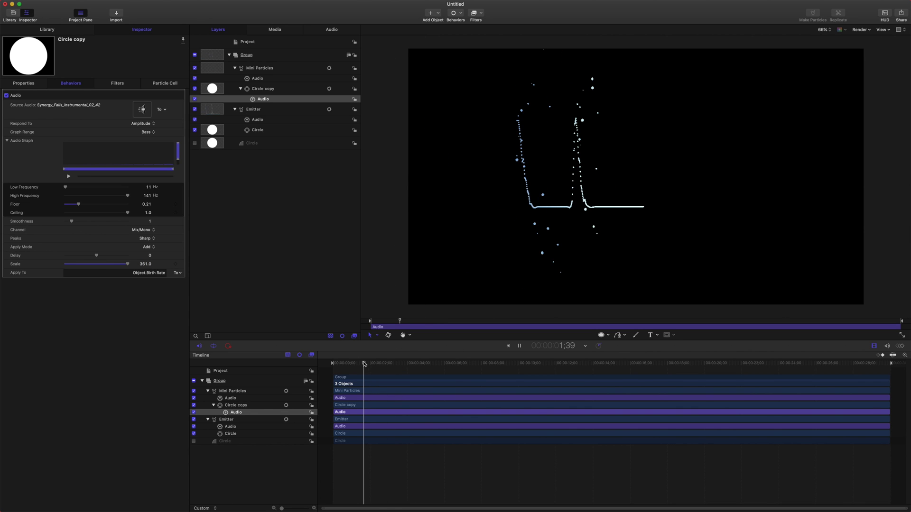
key(space)
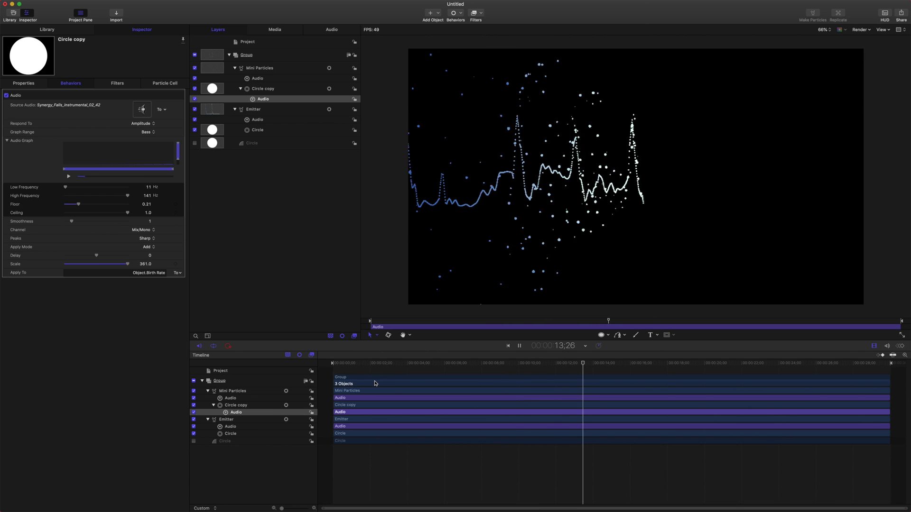
key(space)
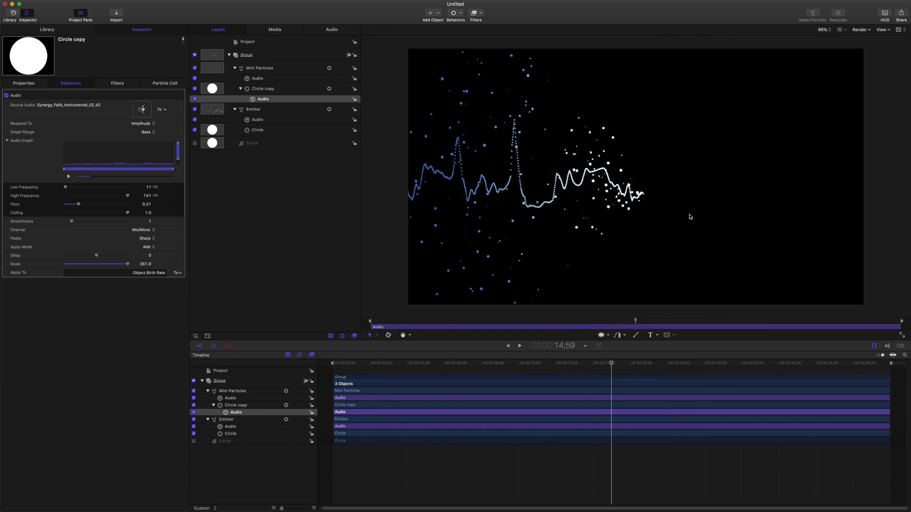
drag(611, 364, 509, 374)
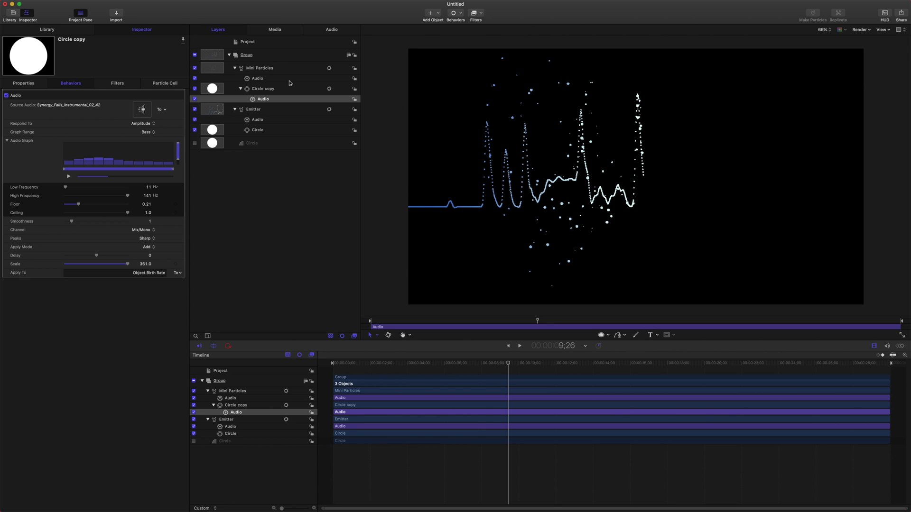
- Raise Mini Particles' Speed to 907 and play back from near the start
click(276, 71)
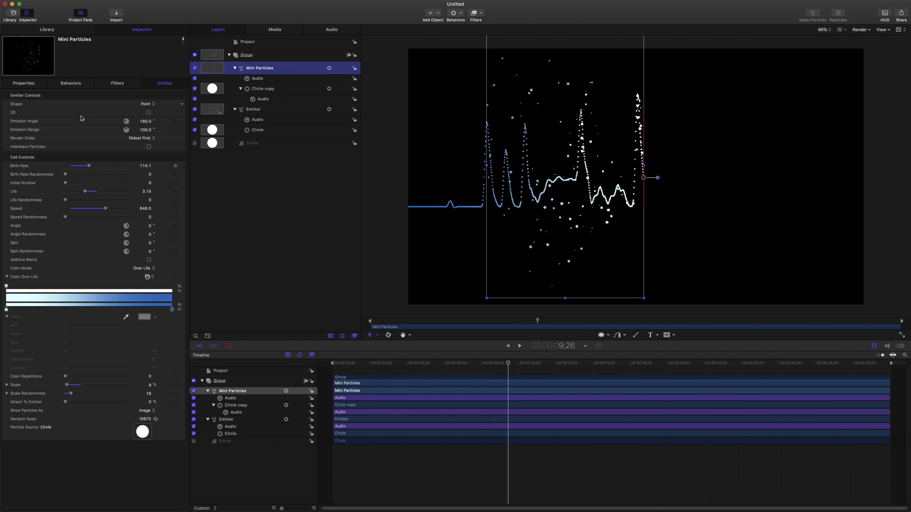
mouse_move(106, 210)
mouse_down()
mouse_move(120, 211)
mouse_move(81, 214)
mouse_move(115, 217)
mouse_up()
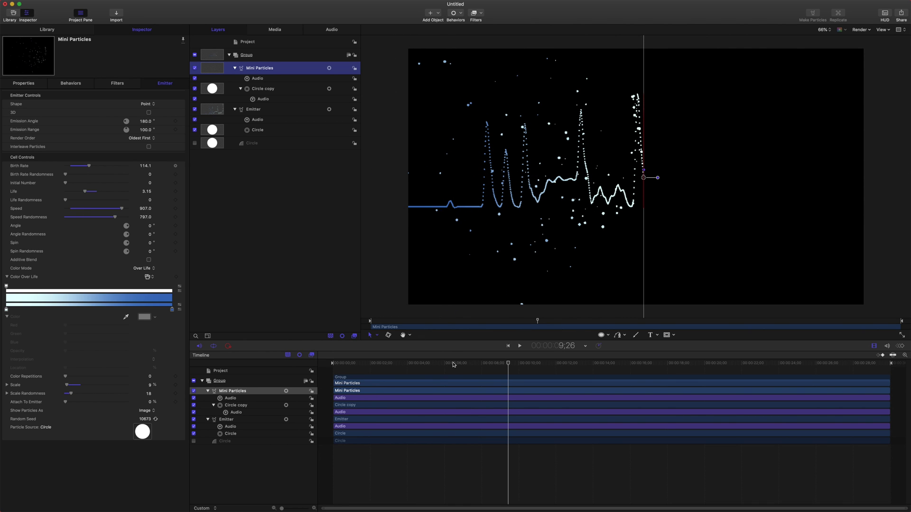
drag(453, 364, 349, 364)
key(space)
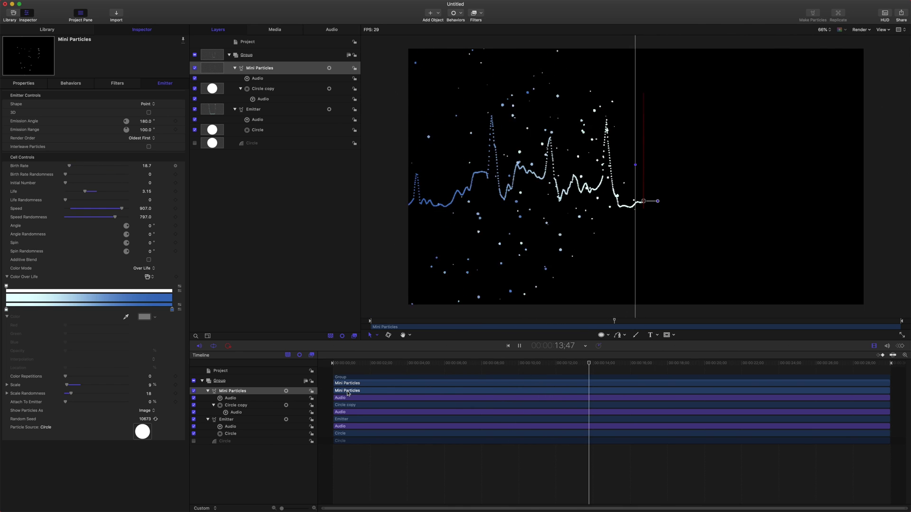
key(space)
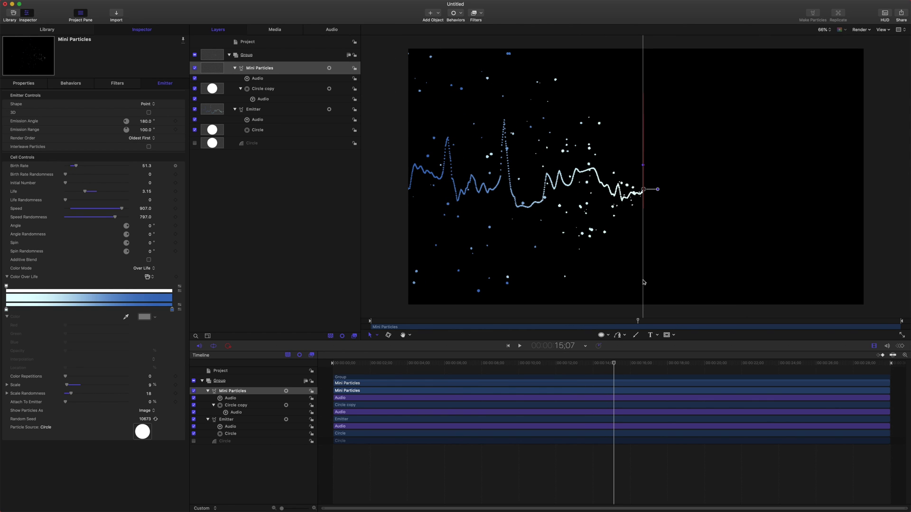
drag(603, 366, 687, 357)
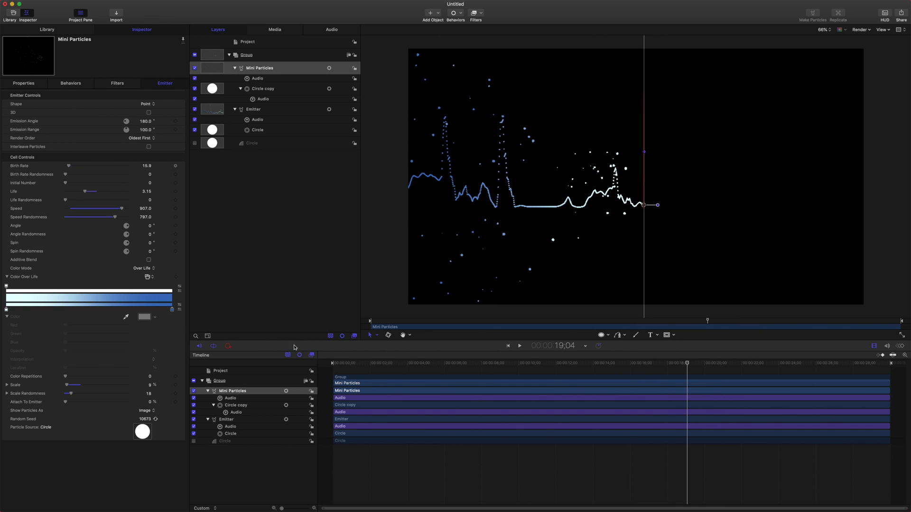
drag(550, 362, 599, 364)
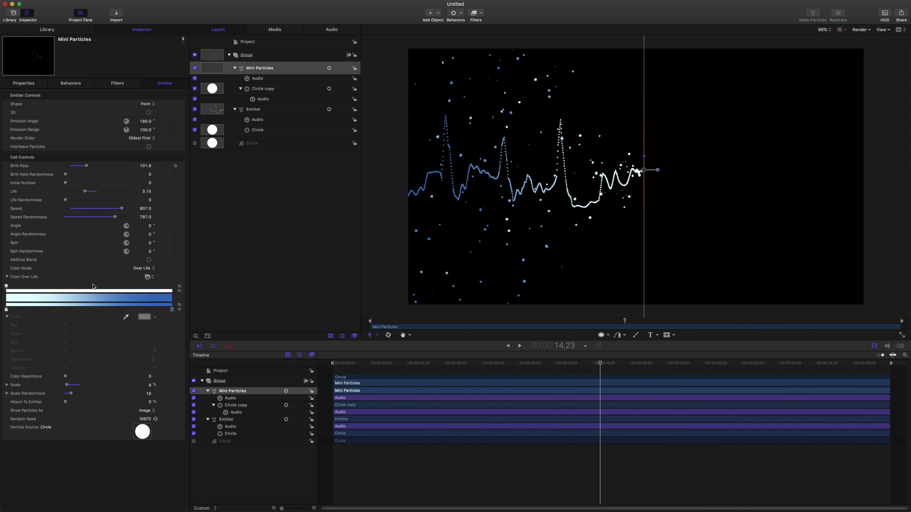
click(153, 269)
click(155, 270)
drag(594, 359, 557, 354)
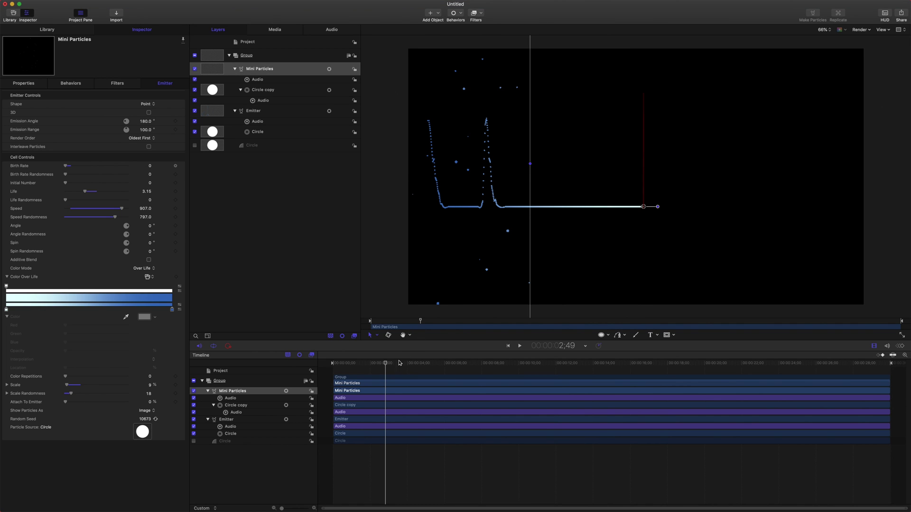
drag(399, 363, 444, 364)
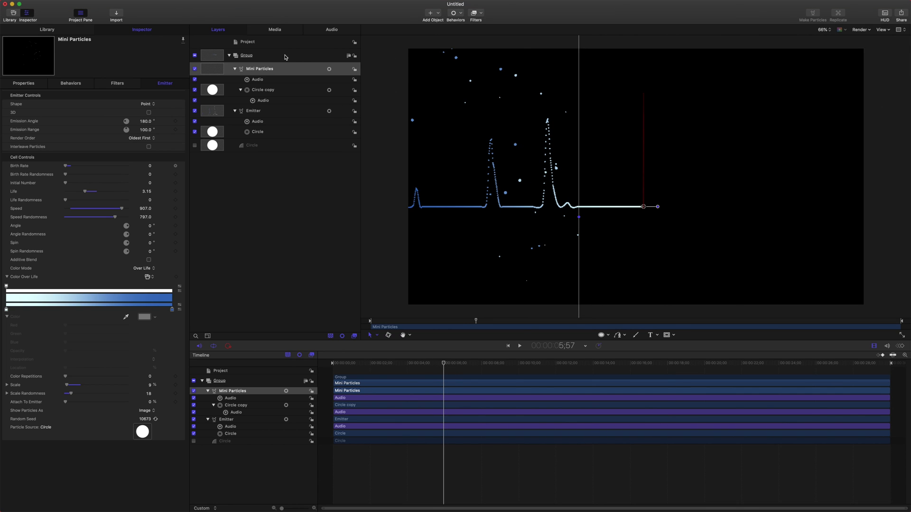
- Select the Group holding all layers and apply a Glow filter to it
click(256, 56)
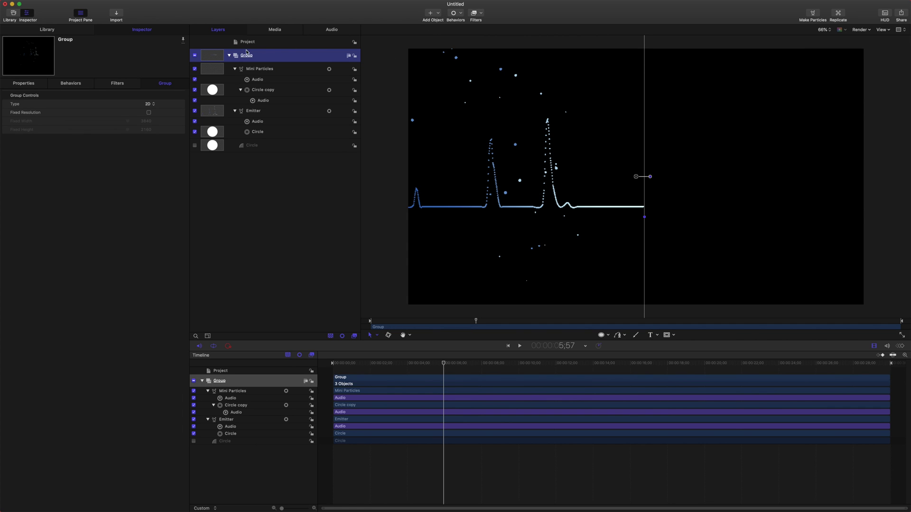
click(229, 55)
click(229, 56)
click(476, 14)
mouse_move(508, 132)
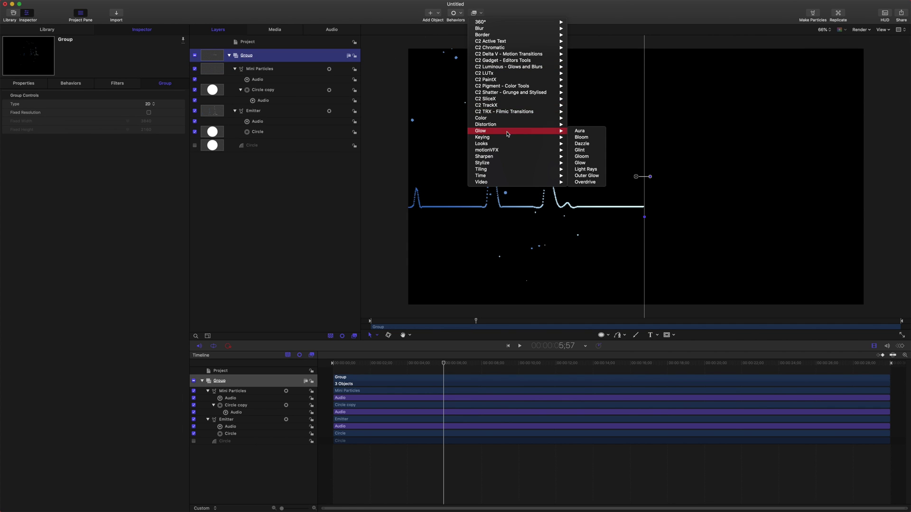
click(583, 163)
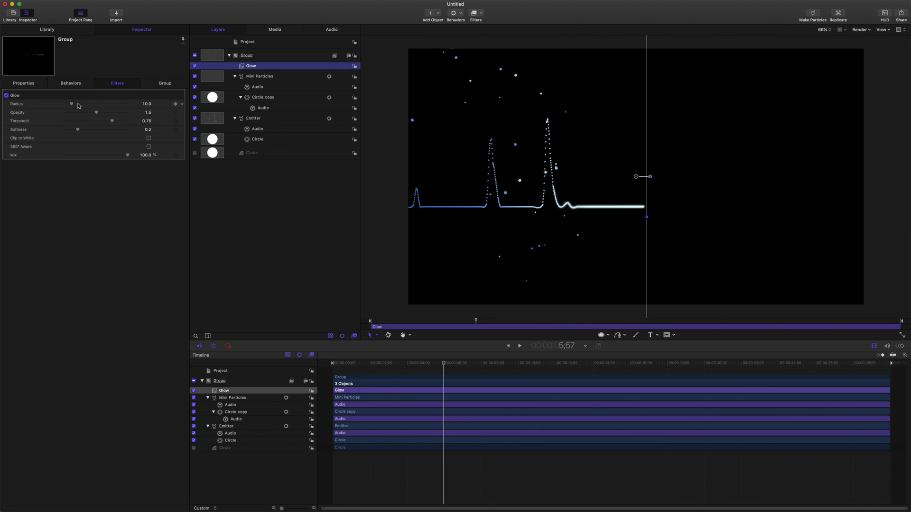
- Set the Glow radius to 100 and threshold to about 0.5, then review from 1;25
drag(78, 105, 187, 105)
click(146, 105)
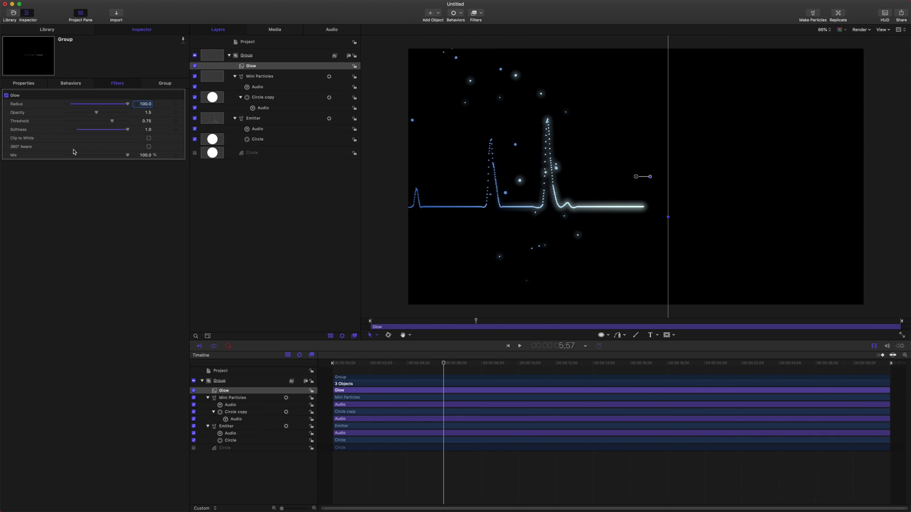
drag(110, 123, 94, 126)
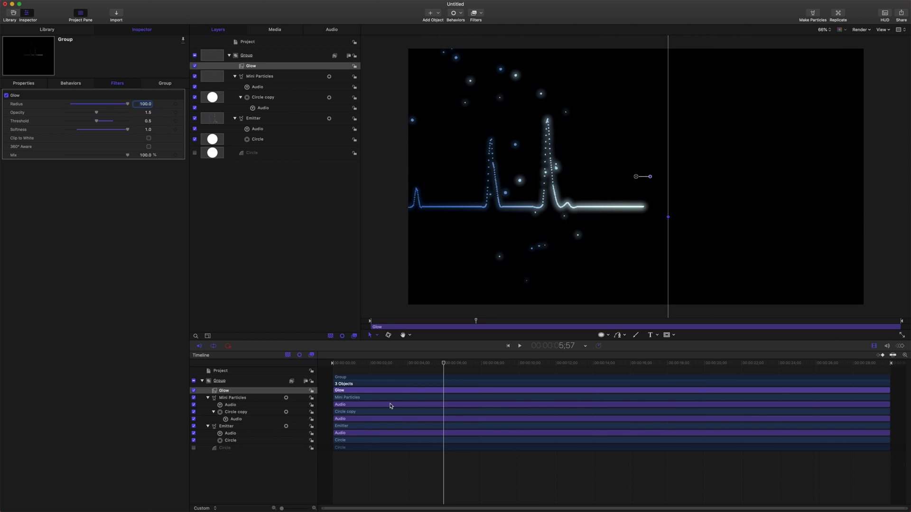
drag(451, 363, 360, 367)
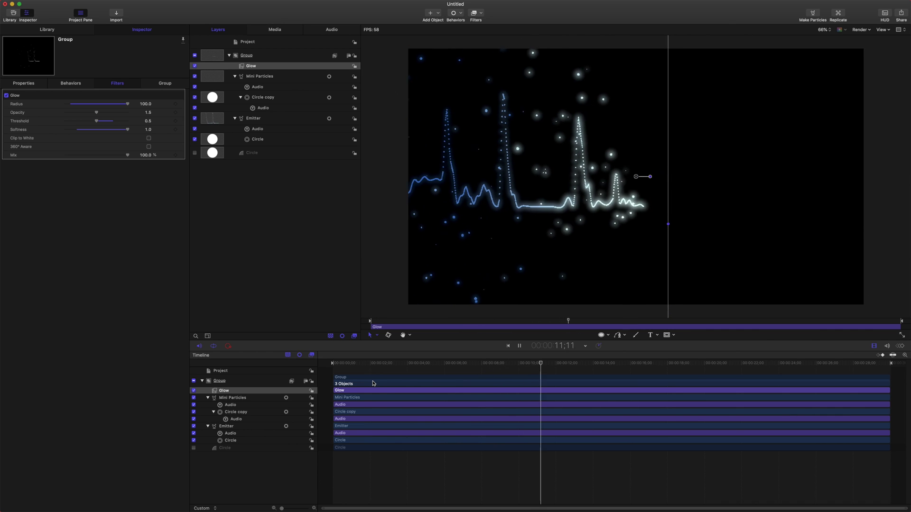
key(space)
drag(535, 364, 420, 407)
drag(428, 363, 586, 364)
click(612, 359)
click(268, 67)
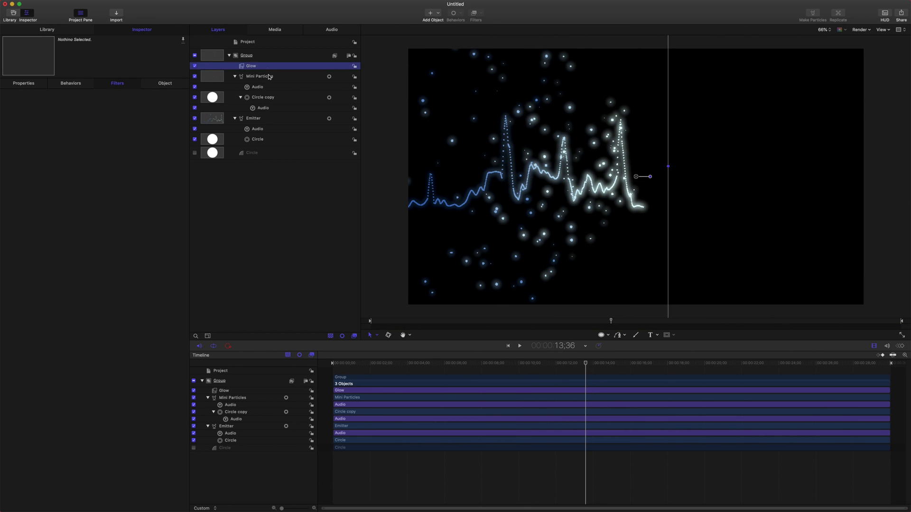
click(267, 120)
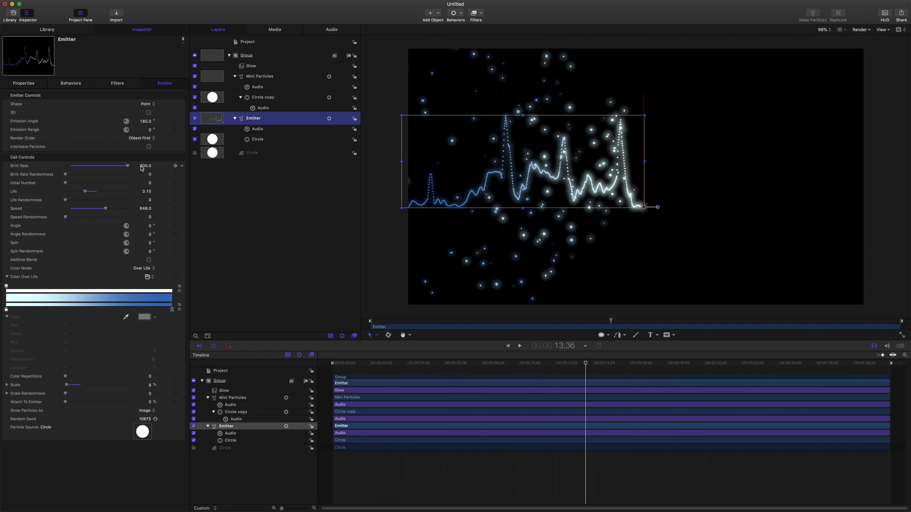
- Change the main emitter's Birth Rate from 1000.0 to 1500.0
click(143, 166)
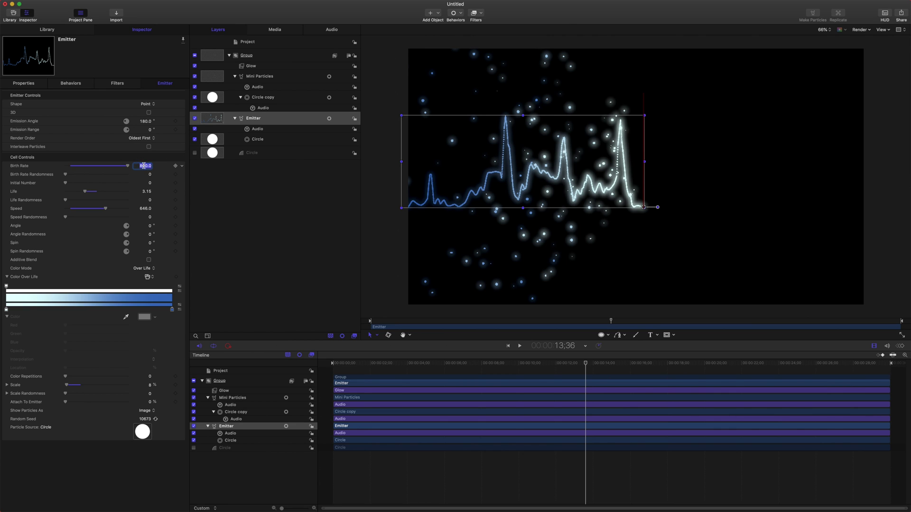
text(1000.0)
double_click(141, 166)
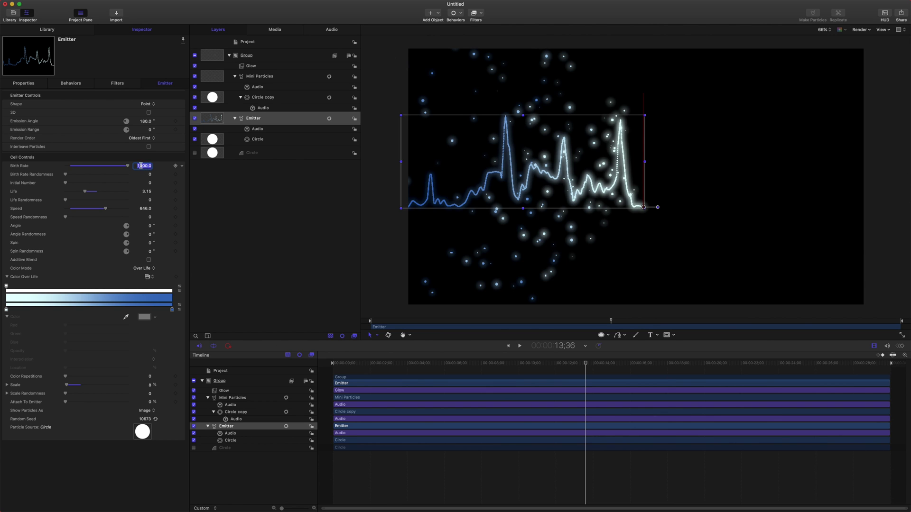
text(1500.0)
click(855, 29)
- Choose a lower canvas render resolution and scrub back to 4;47 to inspect the spikes
click(868, 54)
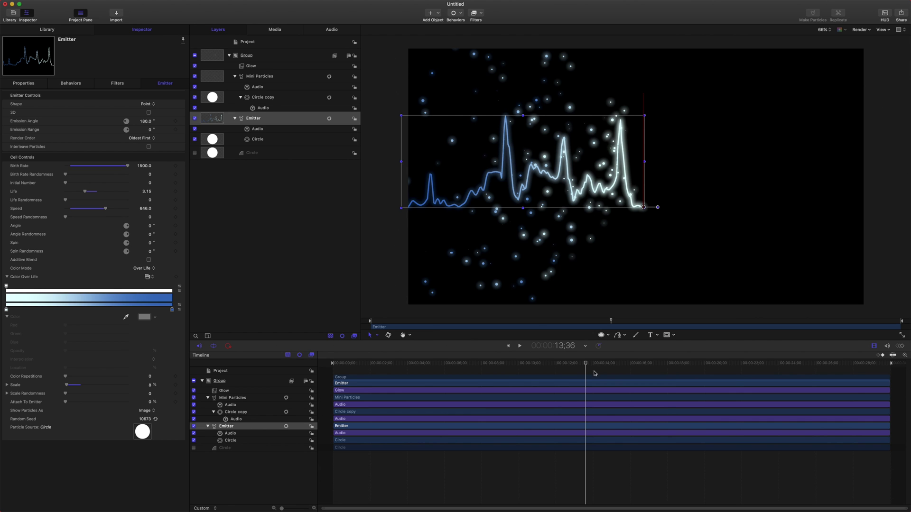
drag(581, 364, 433, 369)
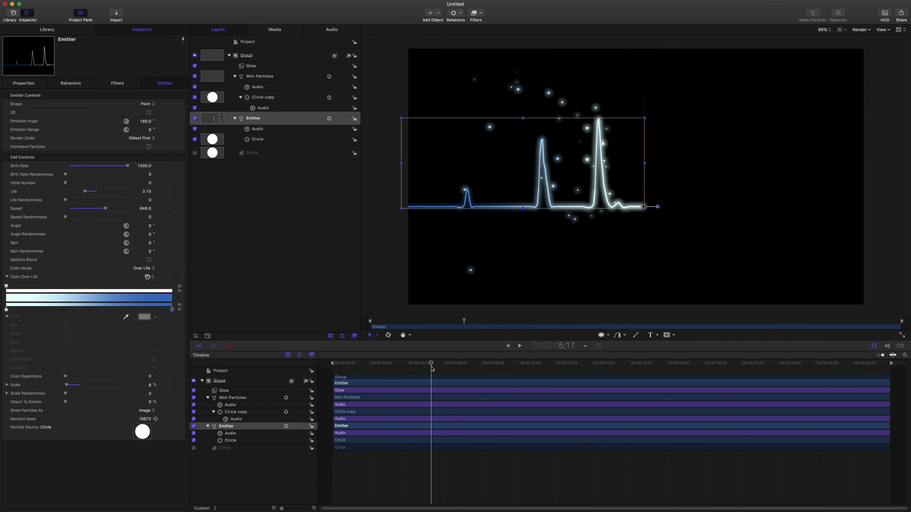
drag(432, 369, 423, 366)
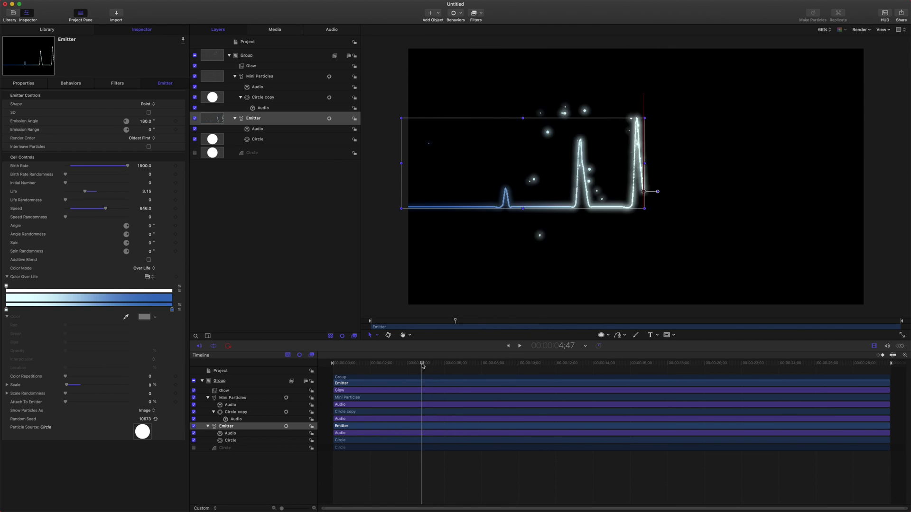